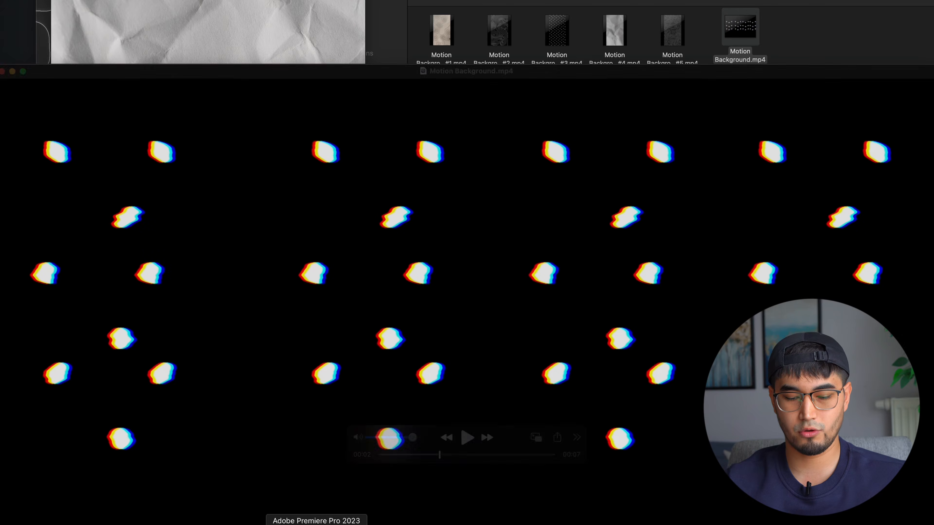
- Switch to CapCut, start a new project and close the leftover Finder and video preview windows
{"action": "left_click", "coordinate": [267, 524]}
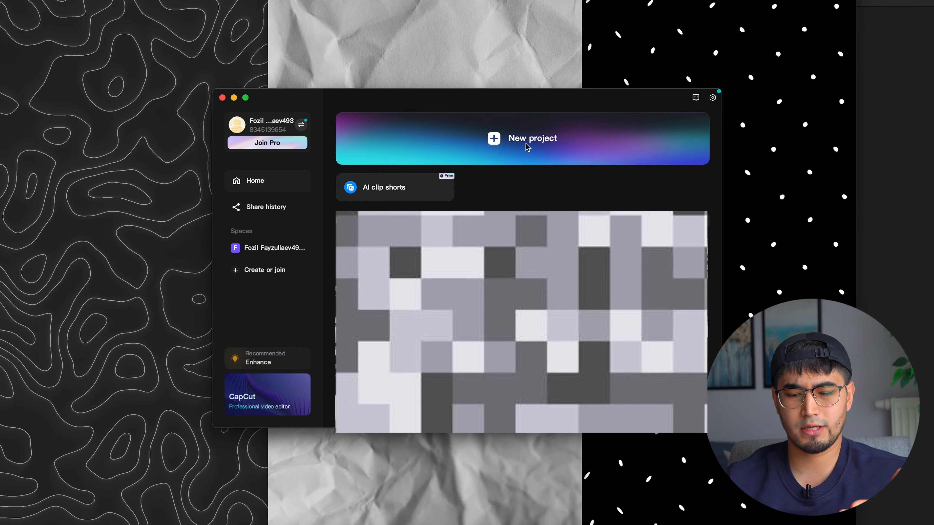
{"action": "left_click", "coordinate": [527, 148]}
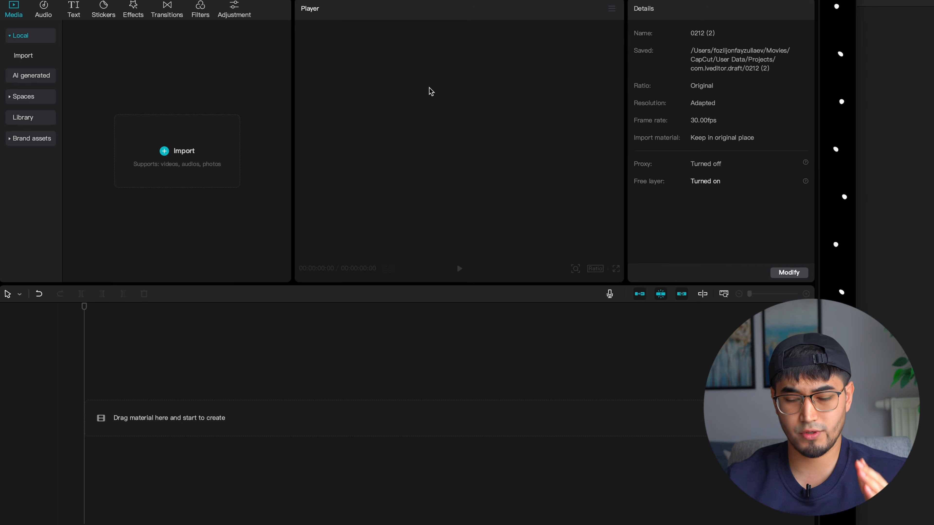
{"action": "left_click", "coordinate": [886, 68]}
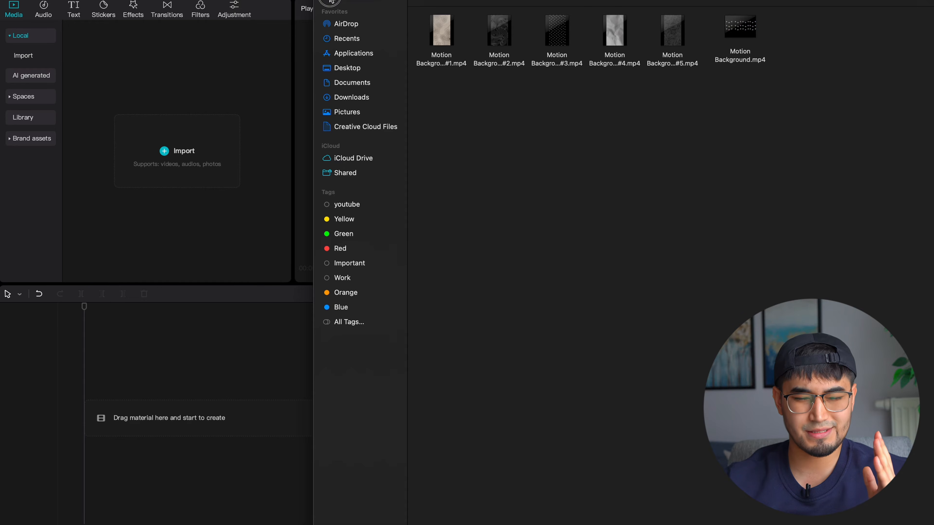
{"action": "left_click", "coordinate": [331, 1]}
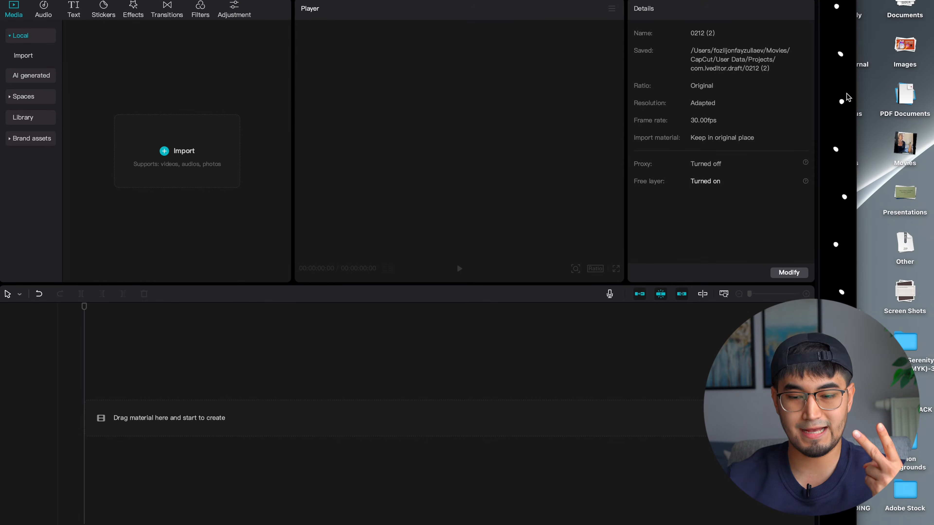
{"action": "left_click", "coordinate": [849, 98]}
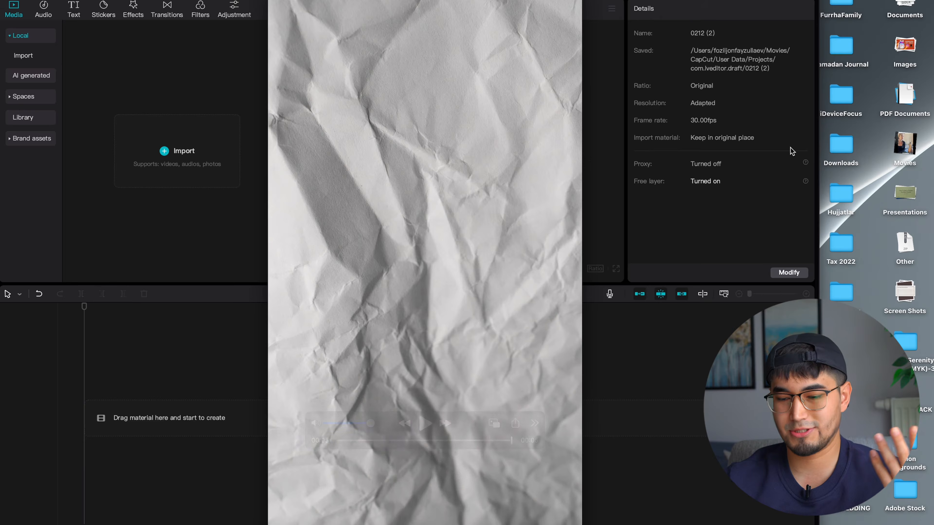
{"action": "key", "text": "super+q"}
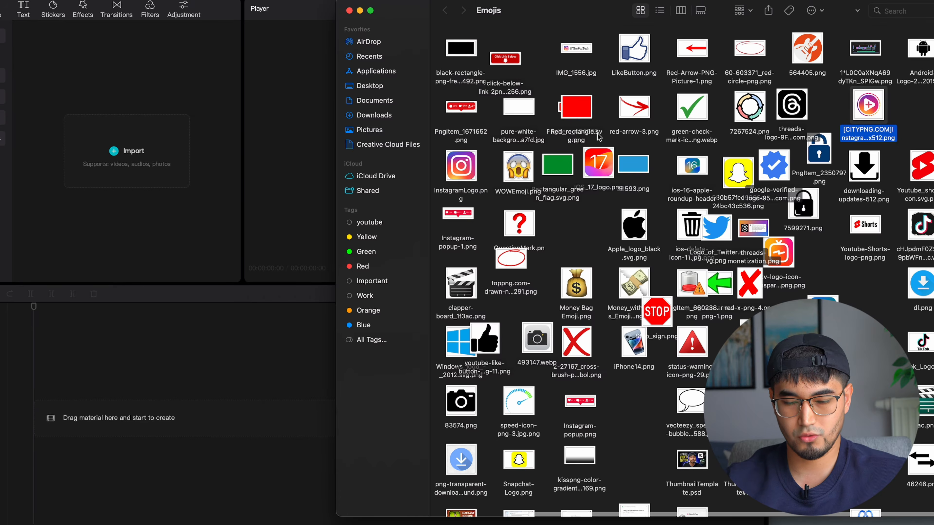
- Import the black rectangle and pure white background images from the Emojis folder and place the black one at the start of the timeline
{"action": "left_click", "coordinate": [512, 44]}
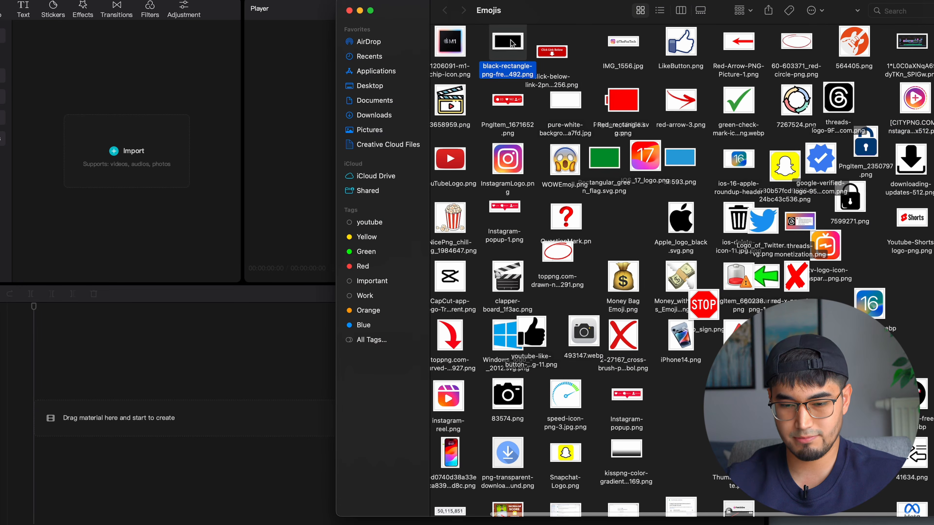
{"action": "left_click", "coordinate": [569, 100], "text": "super"}
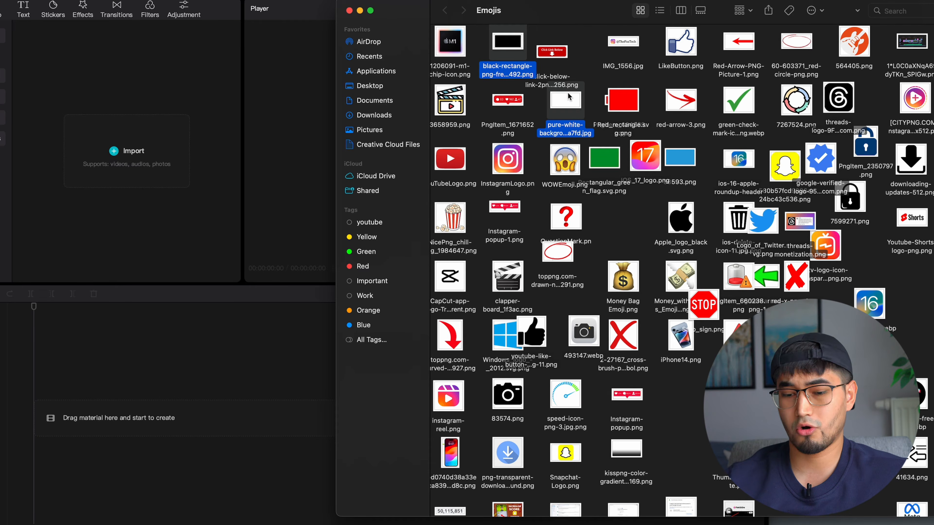
{"action": "left_click_drag", "start_coordinate": [569, 97], "coordinate": [194, 127]}
{"action": "left_click", "coordinate": [84, 173]}
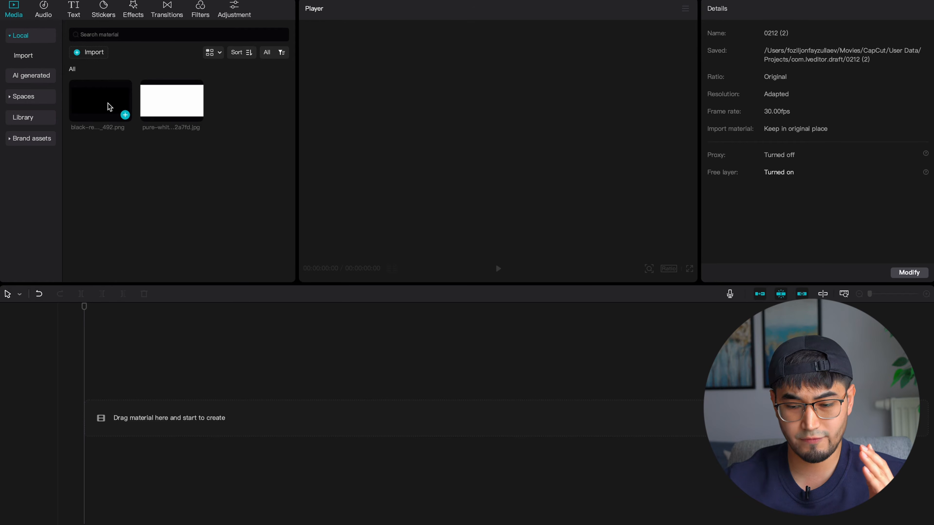
{"action": "left_click_drag", "start_coordinate": [98, 97], "coordinate": [98, 409]}
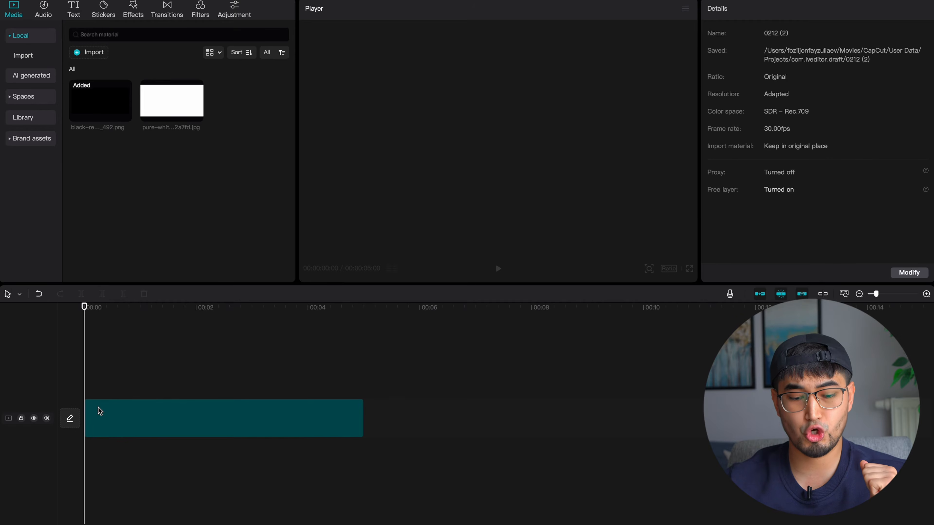
{"action": "left_click", "coordinate": [105, 424]}
- Set the project's custom resolution to 3840 x 2160, name it MotionBackground#1 and save the settings
{"action": "left_click", "coordinate": [669, 268]}
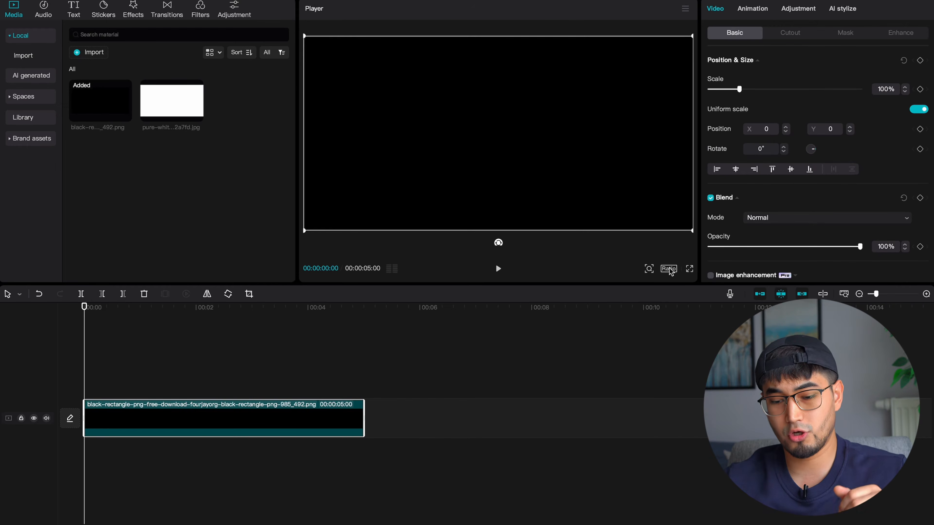
{"action": "left_click", "coordinate": [682, 293]}
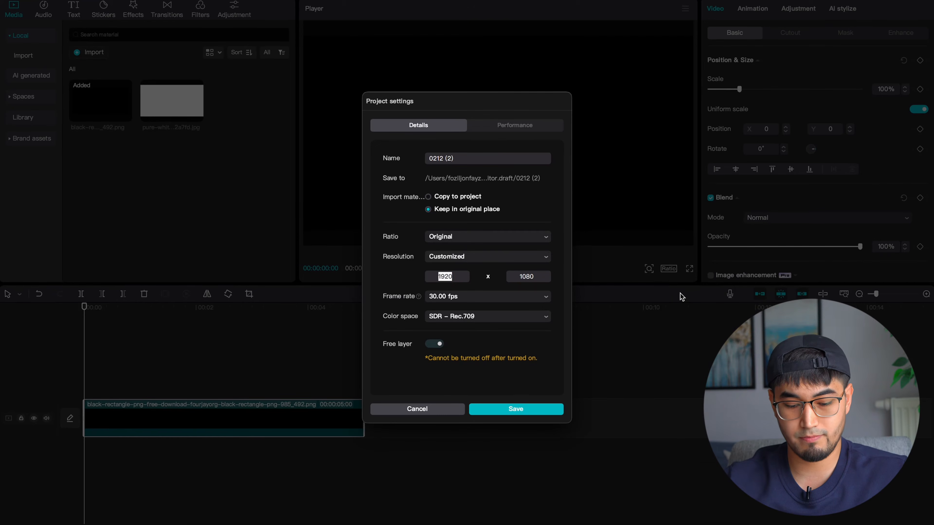
{"action": "type", "text": "3840"}
{"action": "left_click", "coordinate": [529, 277]}
{"action": "type", "text": "216"}
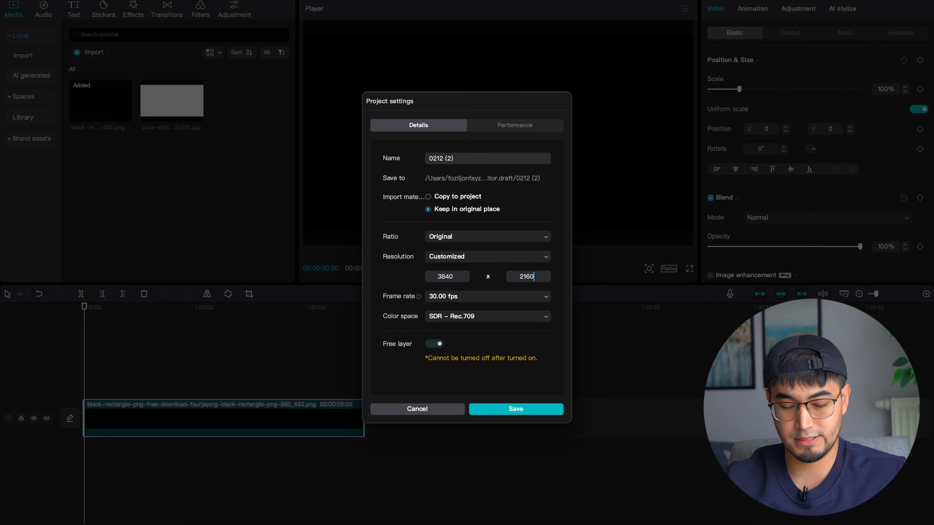
{"action": "left_click", "coordinate": [465, 161]}
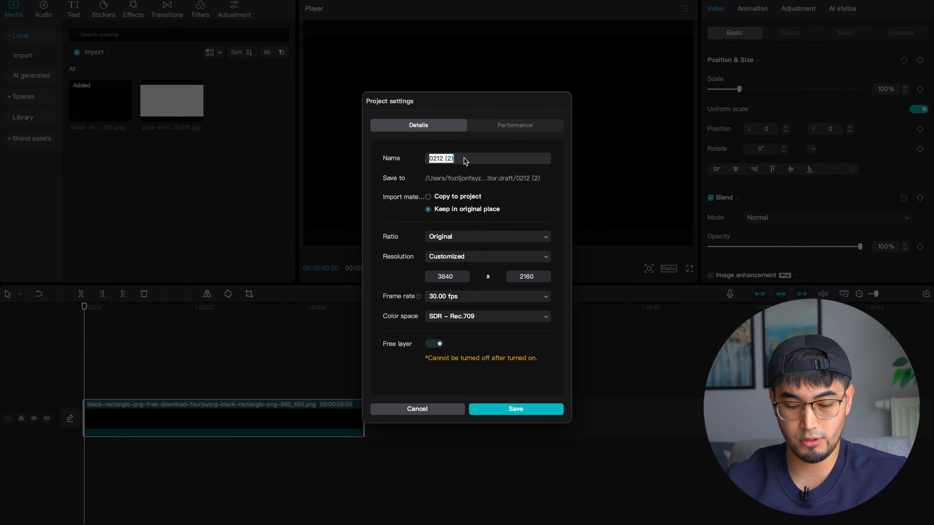
{"action": "type", "text": "MotionBackground#1"}
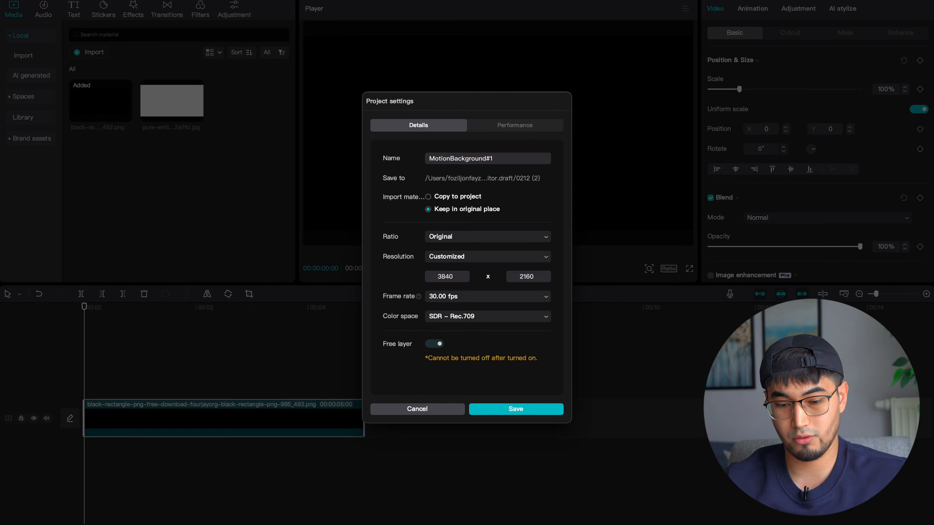
{"action": "key", "text": "Return"}
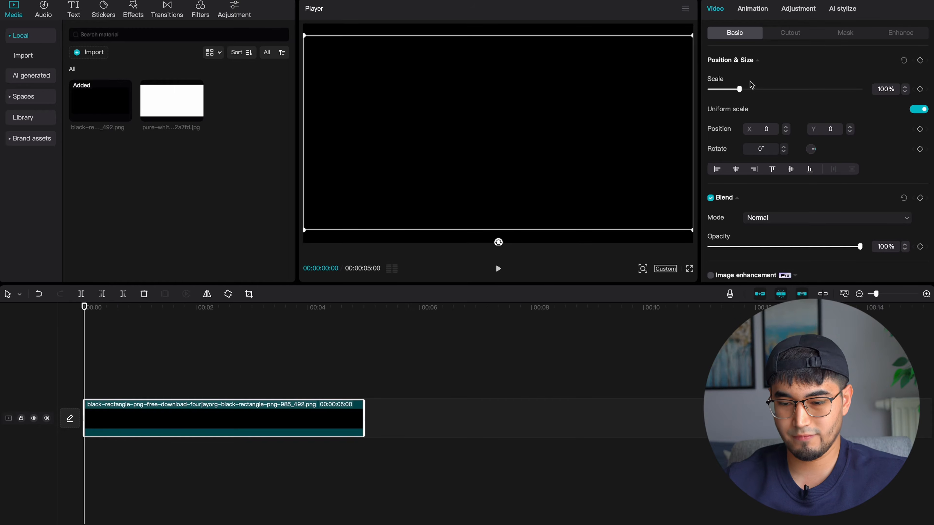
- Scale the black image to 119% to fill the frame and add the white image on a track above it
{"action": "left_click_drag", "start_coordinate": [740, 89], "coordinate": [747, 87]}
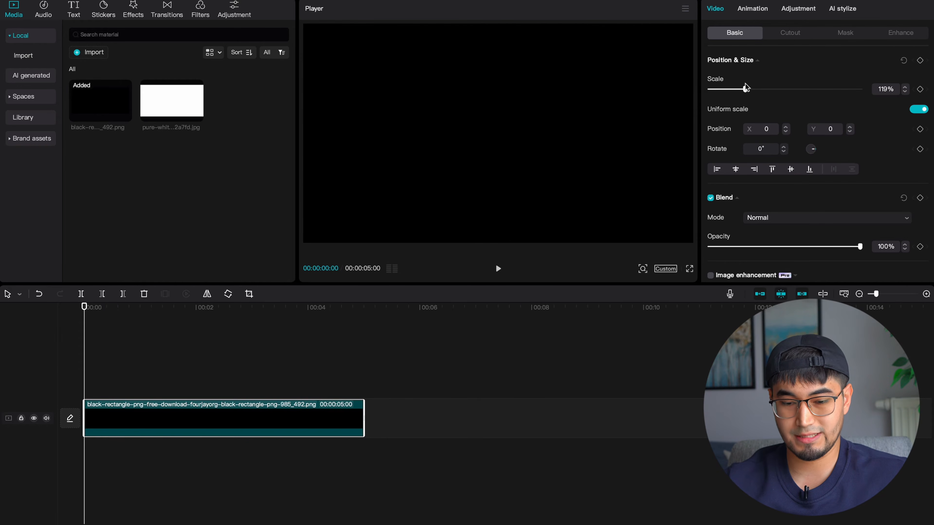
{"action": "left_click", "coordinate": [72, 367]}
{"action": "mouse_move", "coordinate": [161, 111]}
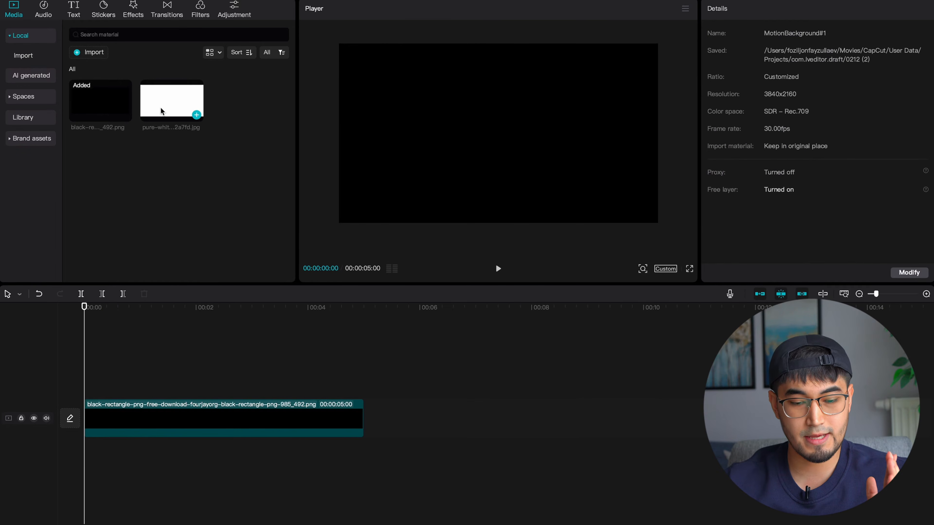
{"action": "left_click_drag", "start_coordinate": [162, 111], "coordinate": [87, 370]}
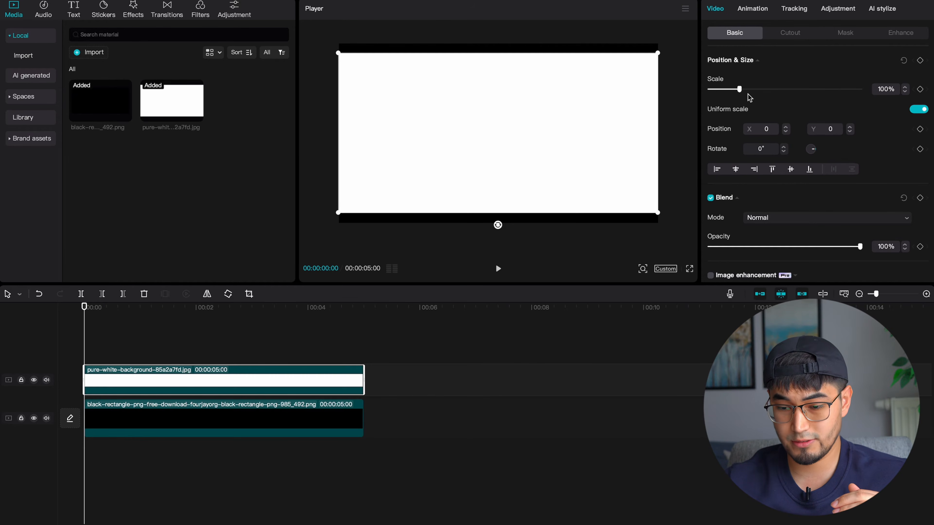
- Scale the white image down to 11% and apply a circle mask to it
{"action": "left_click_drag", "start_coordinate": [739, 89], "coordinate": [711, 89]}
{"action": "left_click", "coordinate": [853, 39]}
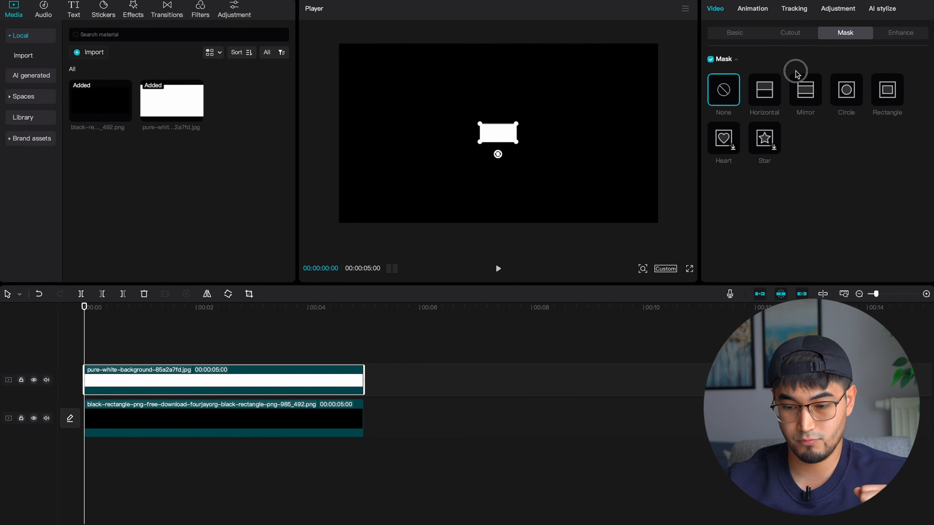
{"action": "left_click", "coordinate": [842, 87]}
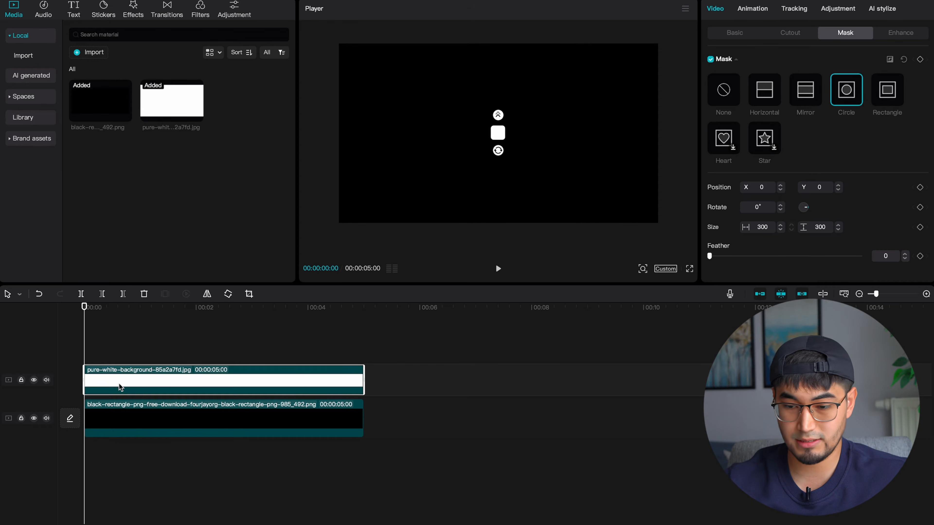
{"action": "left_click", "coordinate": [735, 32]}
{"action": "left_click", "coordinate": [845, 32]}
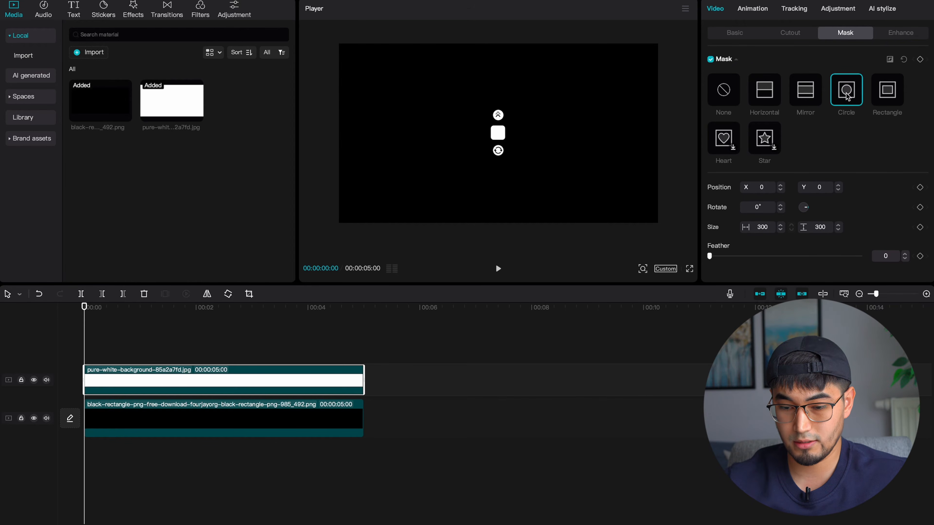
{"action": "scroll", "coordinate": [515, 122], "scroll_direction": "up", "scroll_amount": 5}
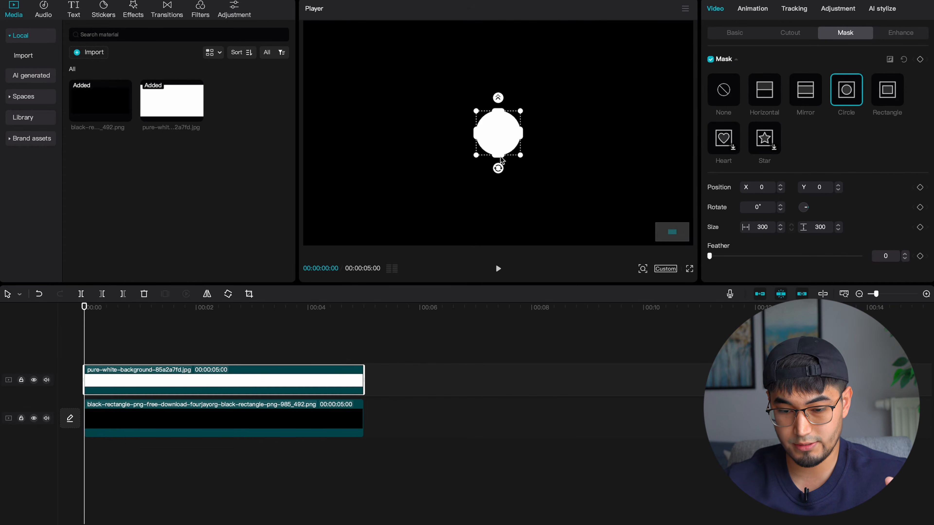
{"action": "left_click", "coordinate": [736, 33]}
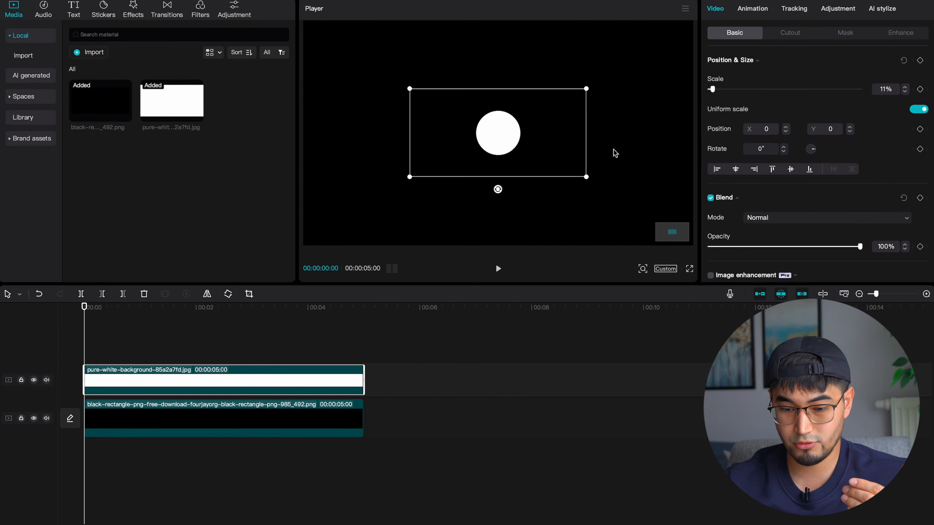
- Reduce the white circle's scale to 8% and move it to the frame's upper-left corner, at about X -3318, Y 1697
{"action": "scroll", "coordinate": [616, 151], "scroll_direction": "down", "scroll_amount": 5}
{"action": "mouse_move", "coordinate": [713, 89]}
{"action": "left_mouse_down"}
{"action": "mouse_move", "coordinate": [736, 89]}
{"action": "mouse_move", "coordinate": [713, 89]}
{"action": "left_mouse_up"}
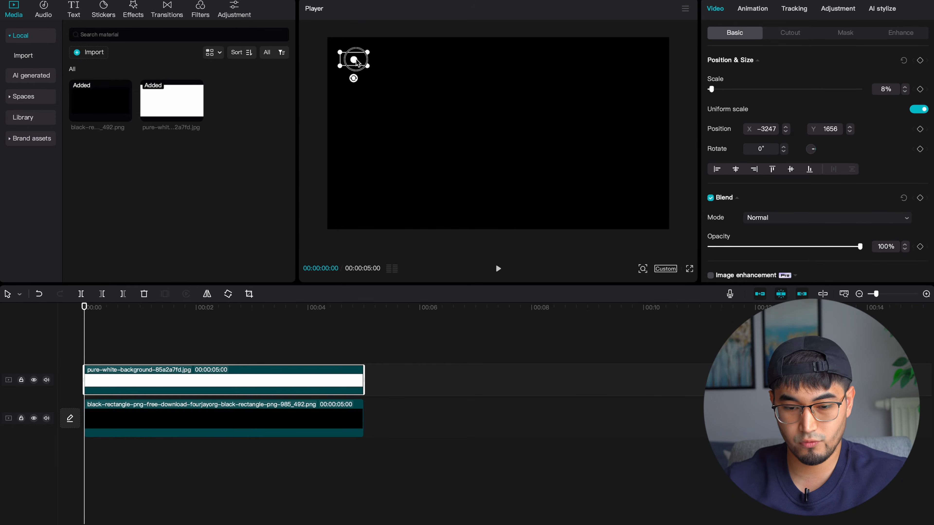
{"action": "left_click_drag", "start_coordinate": [357, 59], "coordinate": [354, 57]}
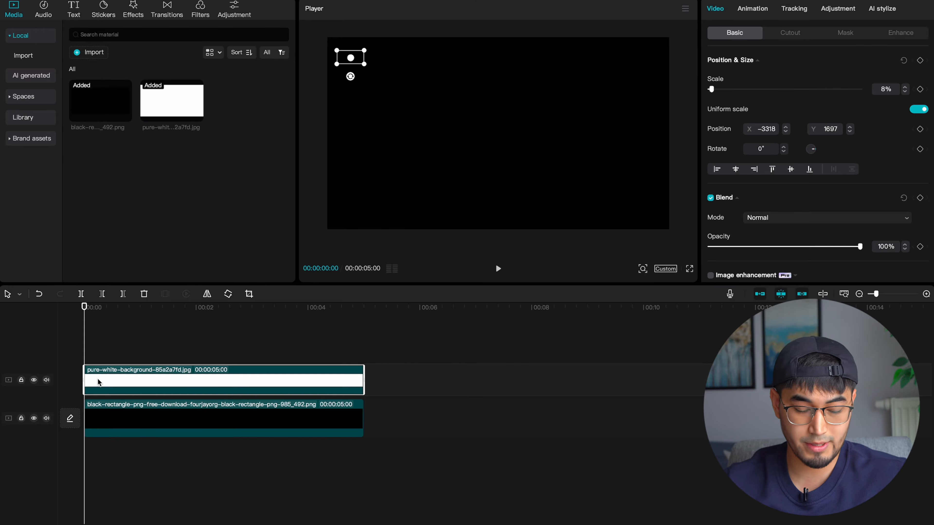
- Duplicate the masked white circle clip twice, stacking the copies on tracks above the original
{"action": "left_click", "coordinate": [105, 382]}
{"action": "left_click", "coordinate": [105, 383]}
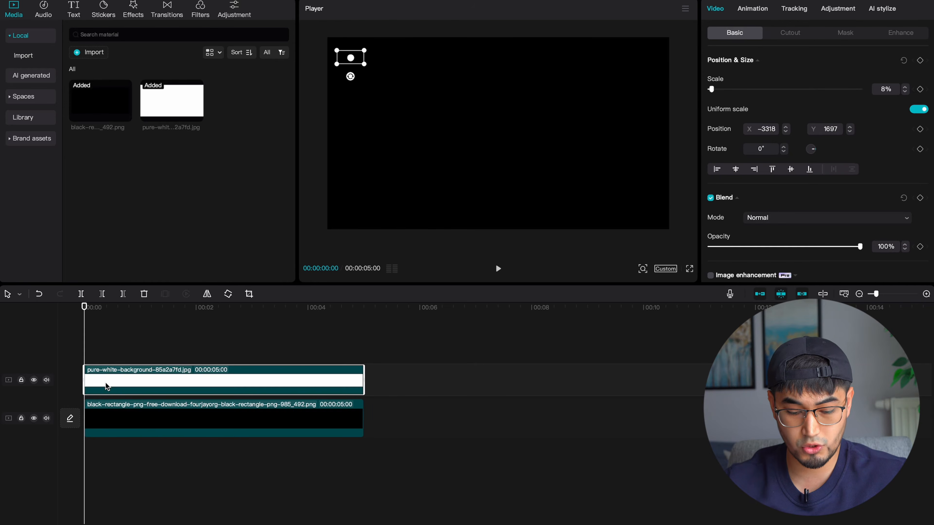
{"action": "key", "text": "ctrl+c"}
{"action": "key", "text": "ctrl+v"}
{"action": "key", "text": "ctrl+v"}
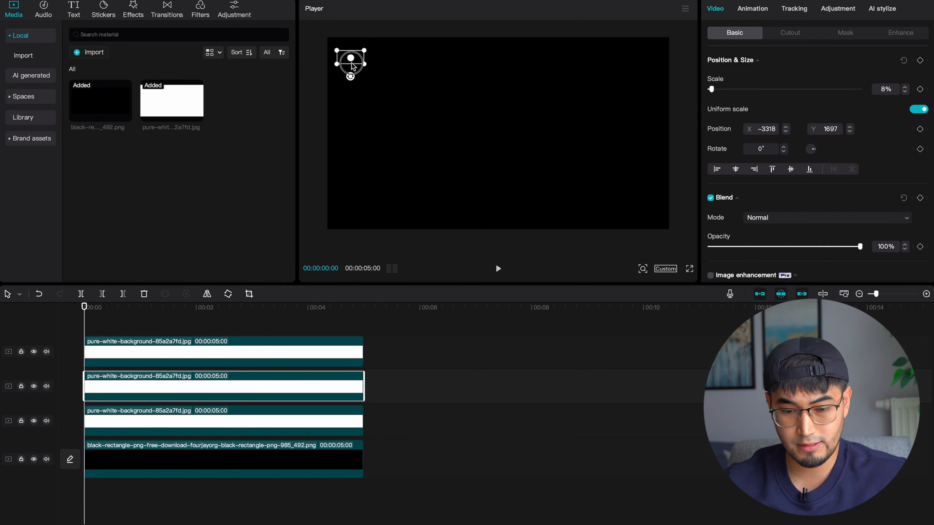
- Move the first circle copy right of the original to about X -2658 and set its Y position to 1700
{"action": "left_click_drag", "start_coordinate": [353, 67], "coordinate": [382, 66]}
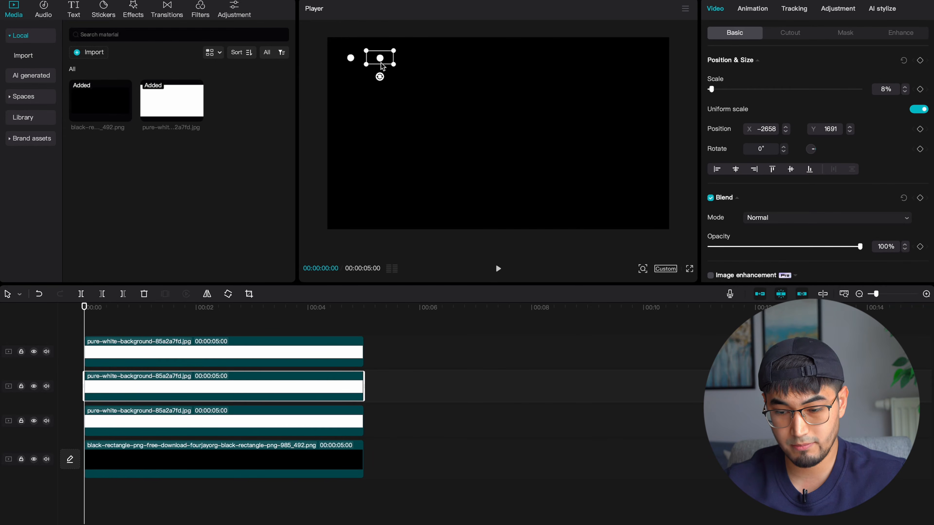
{"action": "left_click", "coordinate": [147, 421]}
{"action": "left_click", "coordinate": [158, 386]}
{"action": "left_click", "coordinate": [830, 129]}
{"action": "type", "text": "1700"}
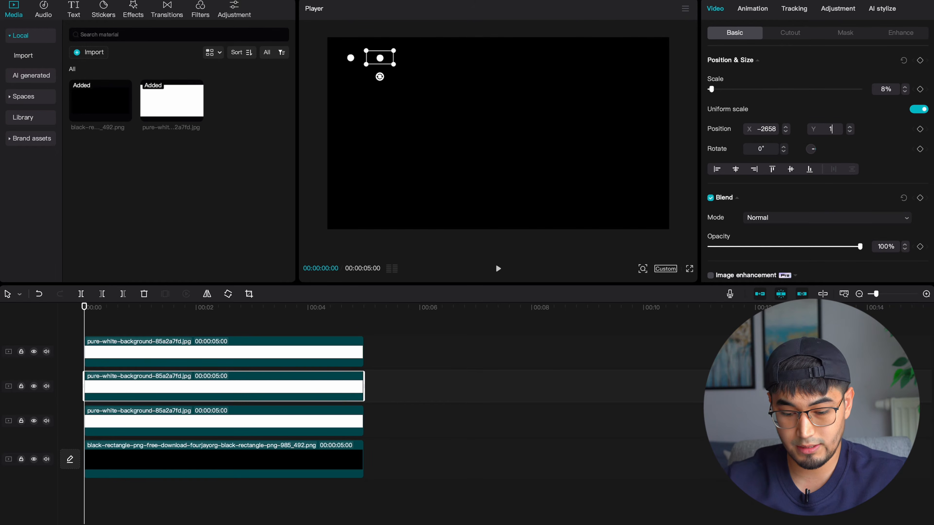
{"action": "key", "text": "Return"}
- Set the original white circle's Y position to 1700
{"action": "left_click", "coordinate": [236, 421]}
{"action": "left_click", "coordinate": [827, 130]}
{"action": "type", "text": "1700"}
{"action": "key", "text": "Return"}
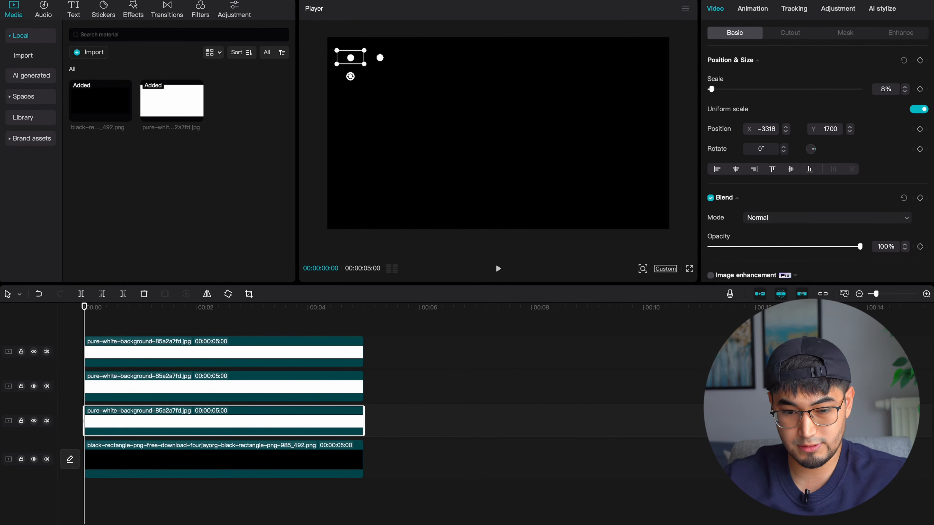
- Move the top-track circle copy below and between the other two, and set its position to X -3000, Y 1400
{"action": "left_click", "coordinate": [152, 340]}
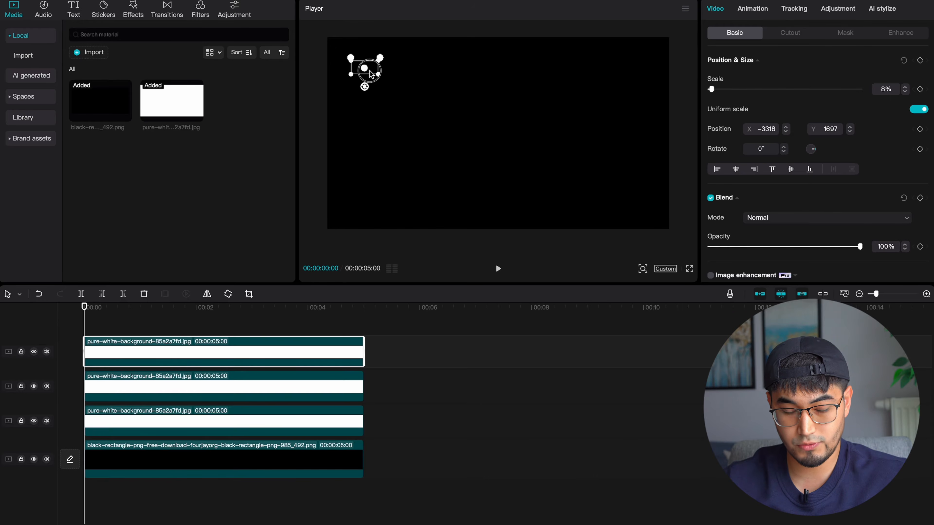
{"action": "left_click_drag", "start_coordinate": [371, 73], "coordinate": [370, 73]}
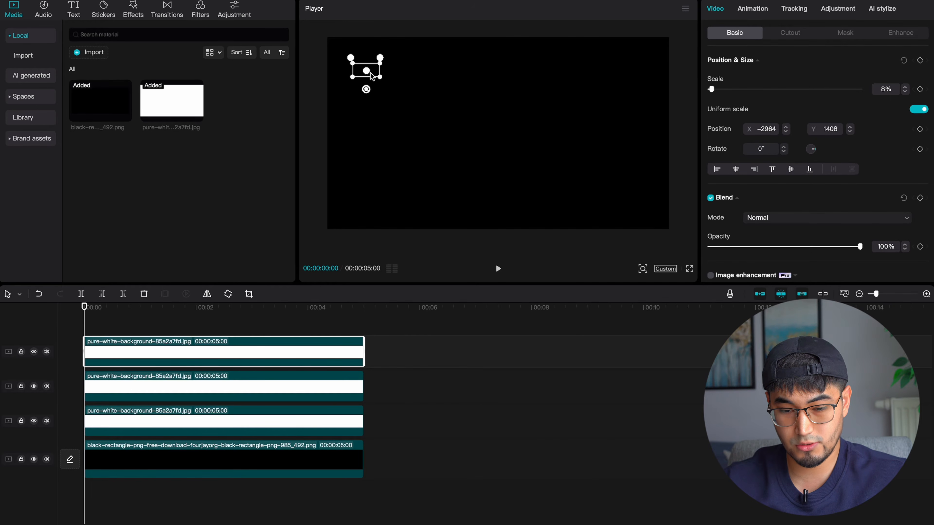
{"action": "left_click", "coordinate": [767, 129]}
{"action": "type", "text": "-3000"}
{"action": "key", "text": "Return"}
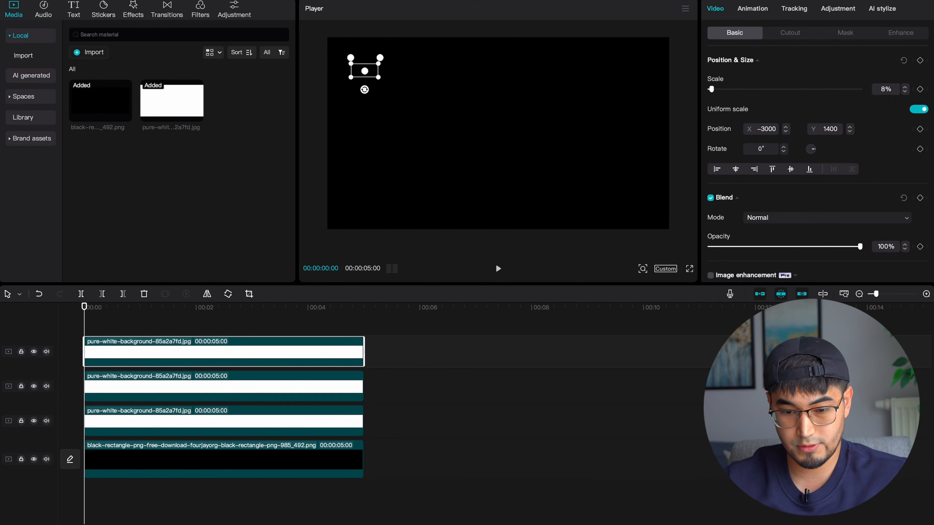
- Set the original white circle's X position to -3300
{"action": "left_click_drag", "start_coordinate": [776, 130], "coordinate": [761, 130]}
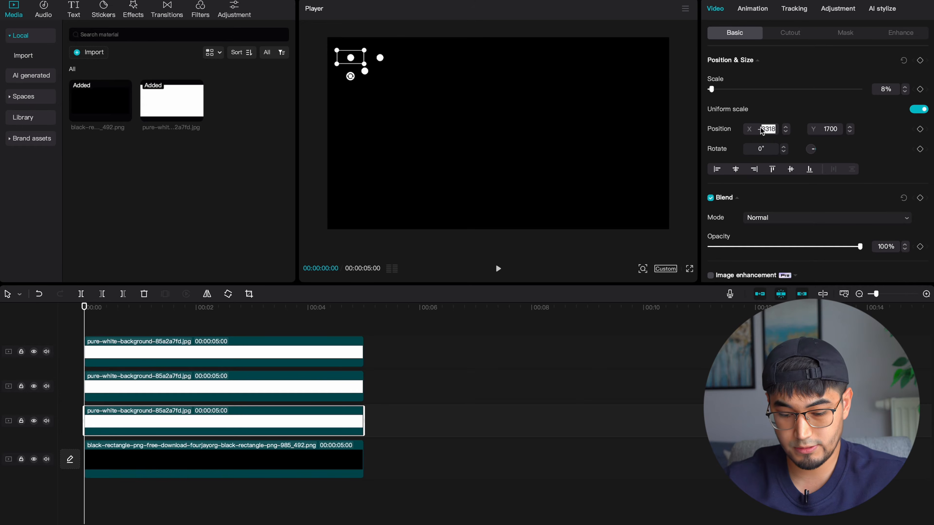
{"action": "type", "text": "330"}
{"action": "type", "text": "0"}
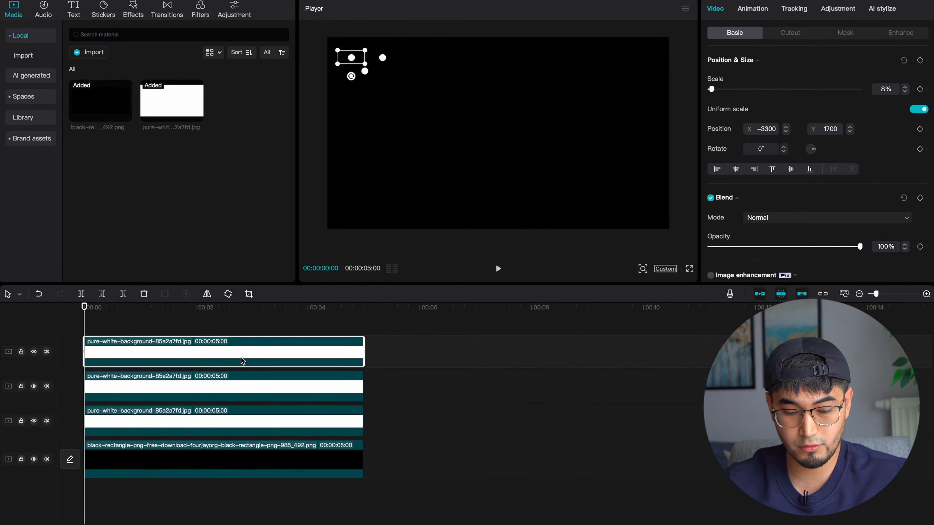
- Reorder the circle clips so the left circle is on the top track, the right circle below it, and the lower circle third
{"action": "left_click_drag", "start_coordinate": [241, 363], "coordinate": [239, 438]}
{"action": "left_click", "coordinate": [239, 424]}
{"action": "left_click_drag", "start_coordinate": [241, 401], "coordinate": [240, 360]}
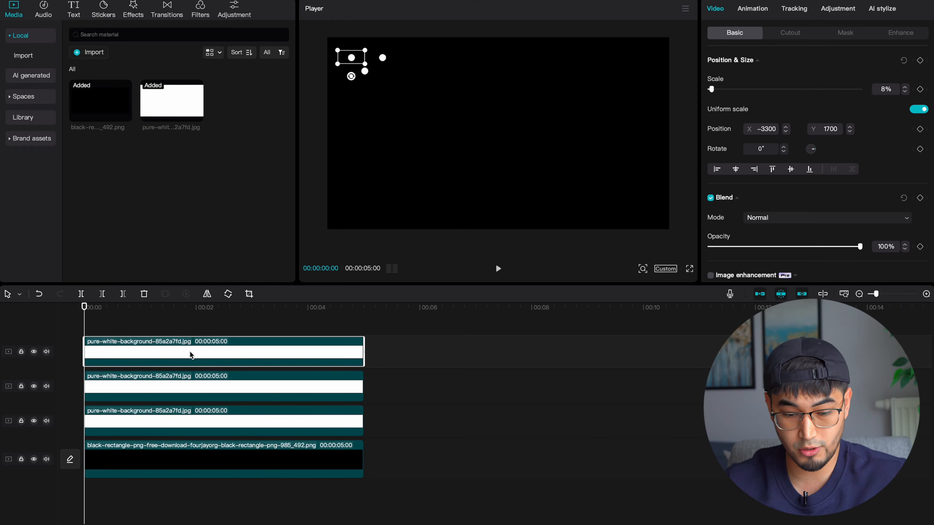
{"action": "left_click", "coordinate": [180, 392]}
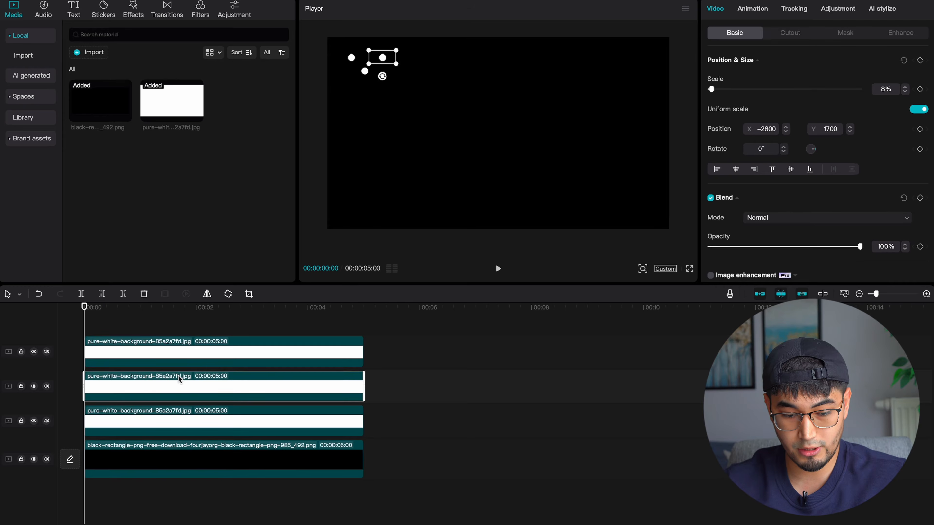
{"action": "left_click", "coordinate": [153, 427]}
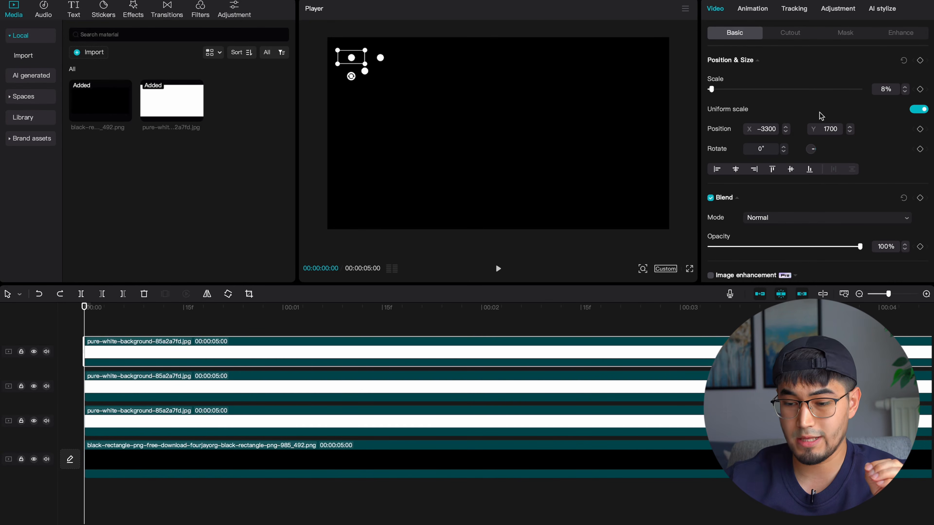
- Add a position keyframe at the start of the left circle's clip and set its X position to -3500 at frame 3
{"action": "left_click", "coordinate": [920, 129]}
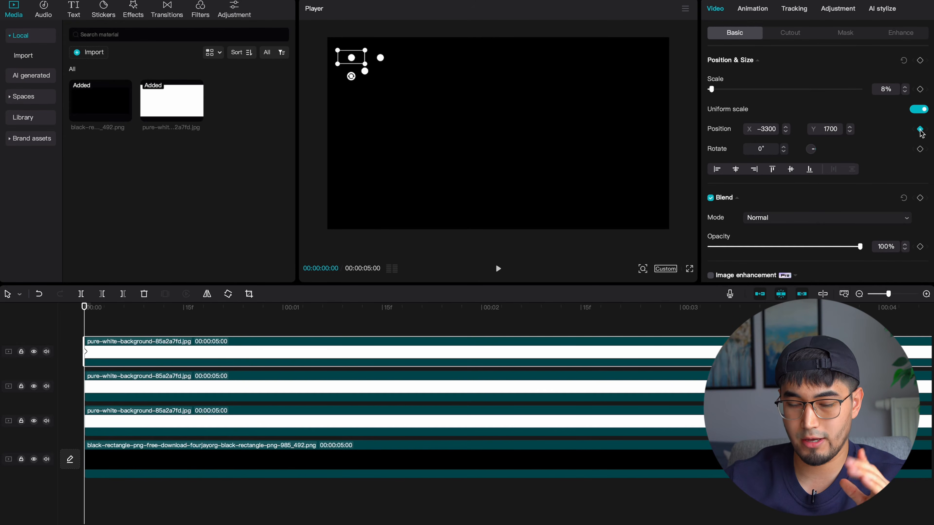
{"action": "key", "text": "Right"}
{"action": "key", "text": "Right"}
{"action": "key", "text": "Right"}
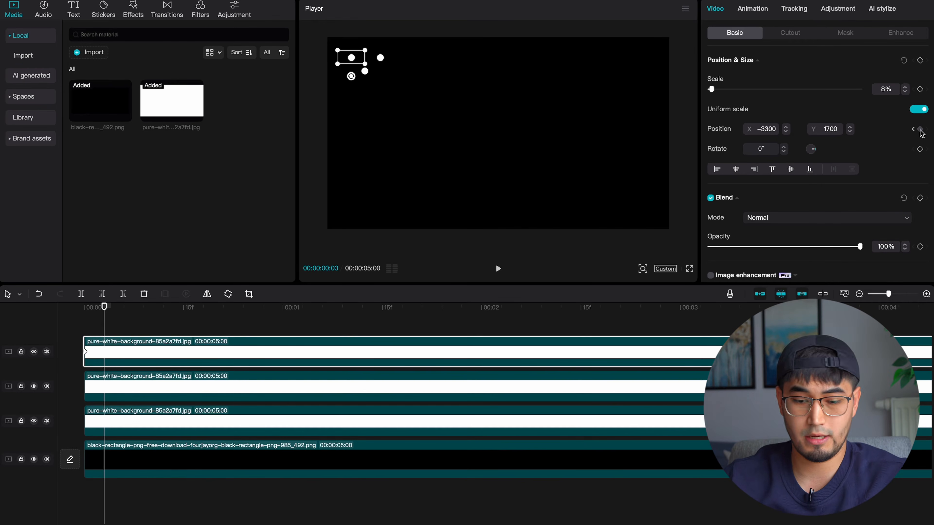
{"action": "double_click", "coordinate": [768, 131]}
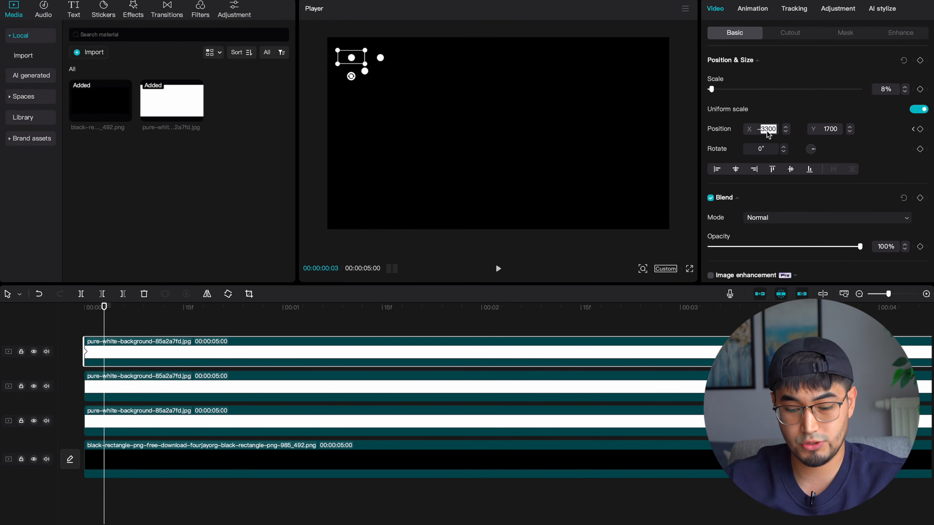
{"action": "type", "text": "350"}
{"action": "key", "text": "Return"}
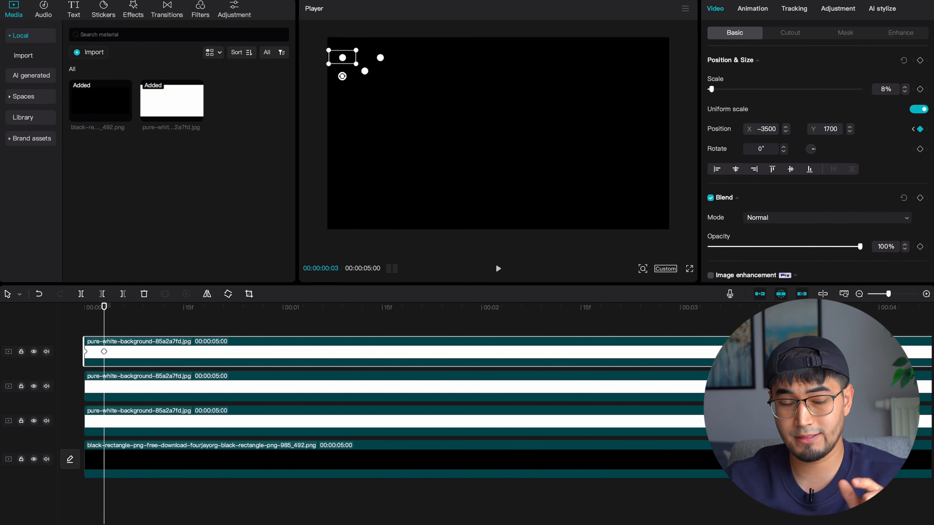
- Keyframe the left circle back to X -3300 at frame 6
{"action": "key", "text": "Right"}
{"action": "key", "text": "Right"}
{"action": "key", "text": "Right"}
{"action": "double_click", "coordinate": [765, 132]}
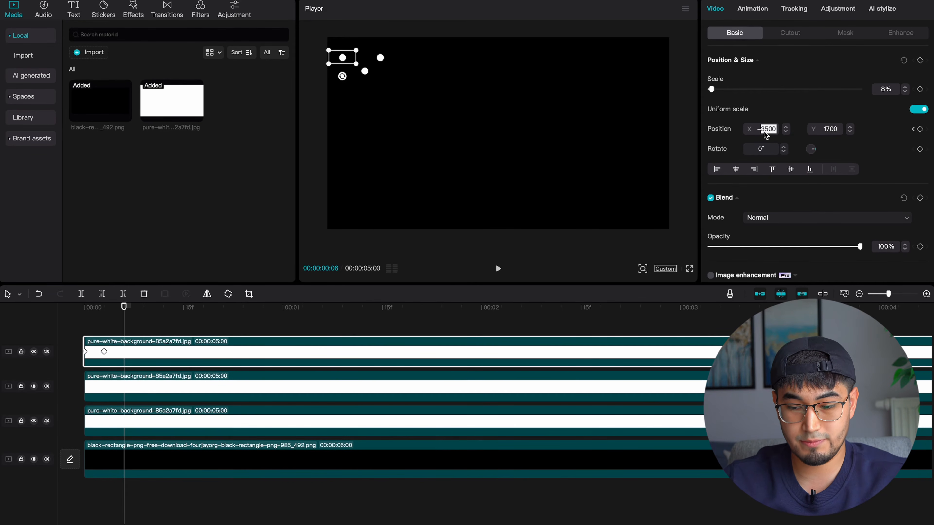
{"action": "type", "text": "3300"}
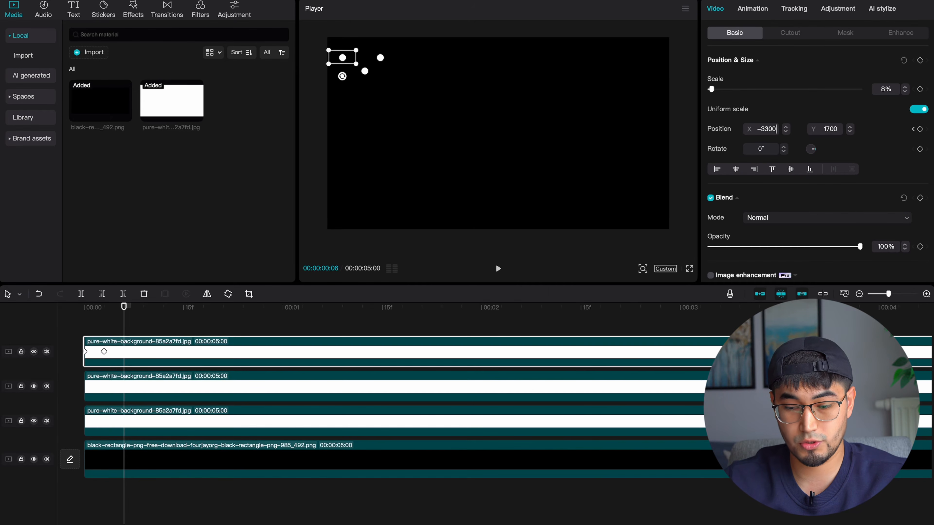
{"action": "key", "text": "Return"}
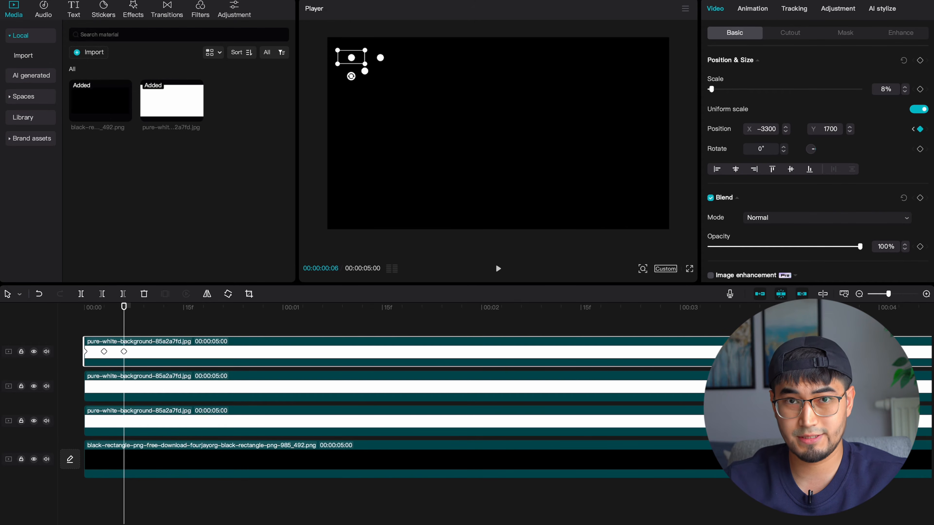
- Continue the left circle's back-and-forth movement with X -3500 at frame 9 and X -3300 at frame 12
{"action": "key", "text": "Right"}
{"action": "key", "text": "Right"}
{"action": "key", "text": "Right"}
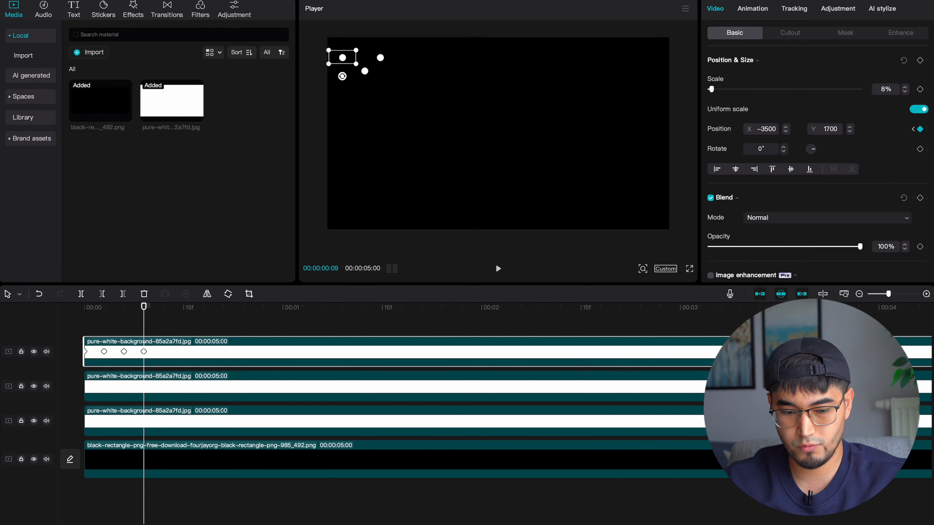
{"action": "key", "text": "Right"}
{"action": "key", "text": "Right"}
{"action": "key", "text": "Right"}
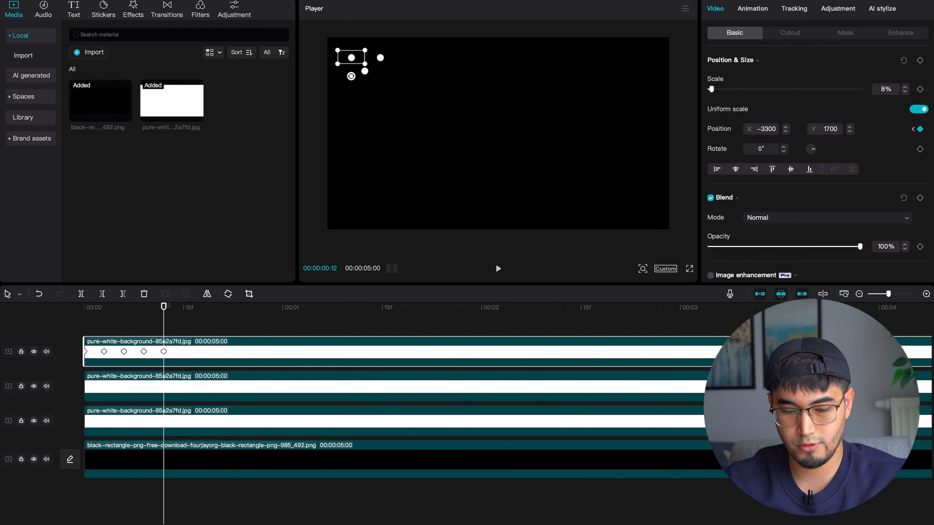
- Keyframe the left circle's X position to -3500 at frame 15 and -3300 at frame 18
{"action": "key", "text": "Right"}
{"action": "key", "text": "Right"}
{"action": "key", "text": "Right"}
{"action": "key", "text": "Return"}
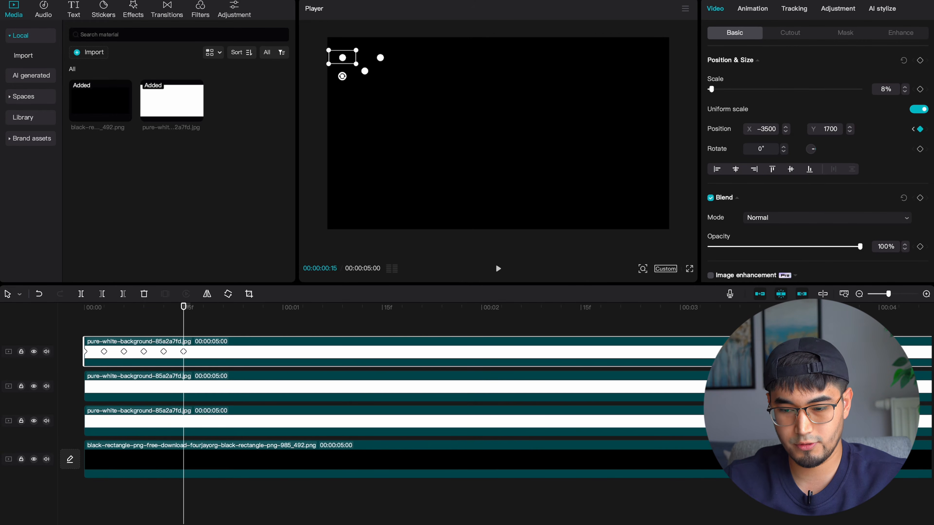
{"action": "key", "text": "Right"}
{"action": "key", "text": "Right"}
{"action": "key", "text": "Right"}
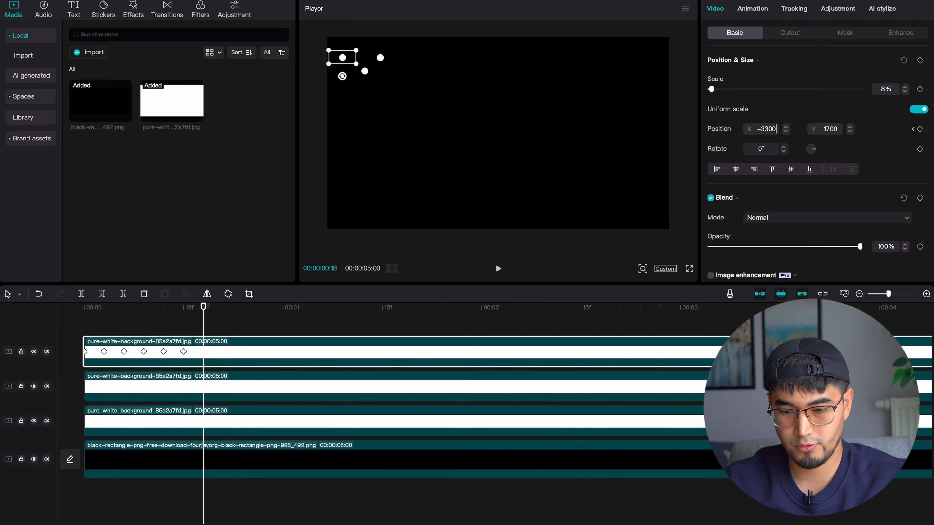
{"action": "key", "text": "Return"}
- Keyframe the left circle's X position to -3500 at frame 21 and -3300 at frame 24
{"action": "key", "text": "Right"}
{"action": "key", "text": "Right"}
{"action": "key", "text": "Right"}
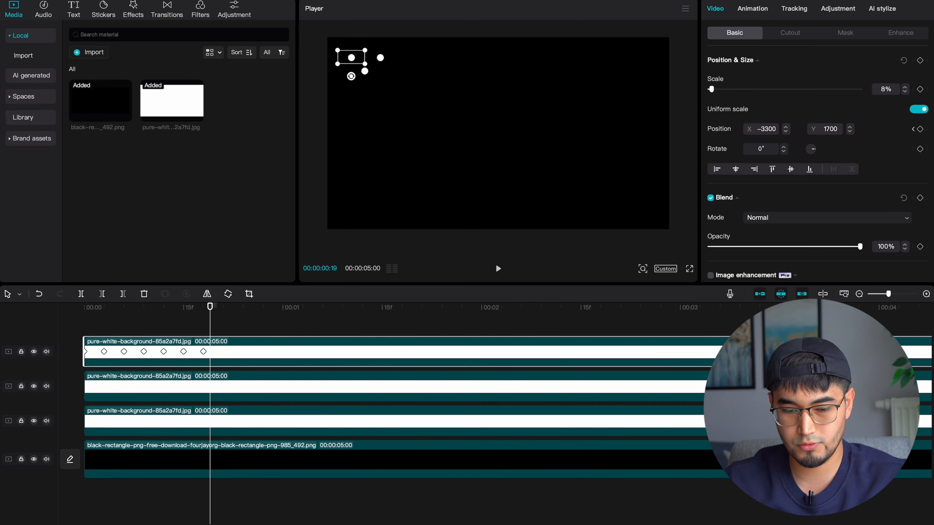
{"action": "left_click", "coordinate": [767, 129]}
{"action": "type", "text": "-3500"}
{"action": "key", "text": "Return"}
{"action": "key", "text": "Right"}
{"action": "key", "text": "Right"}
{"action": "key", "text": "Right"}
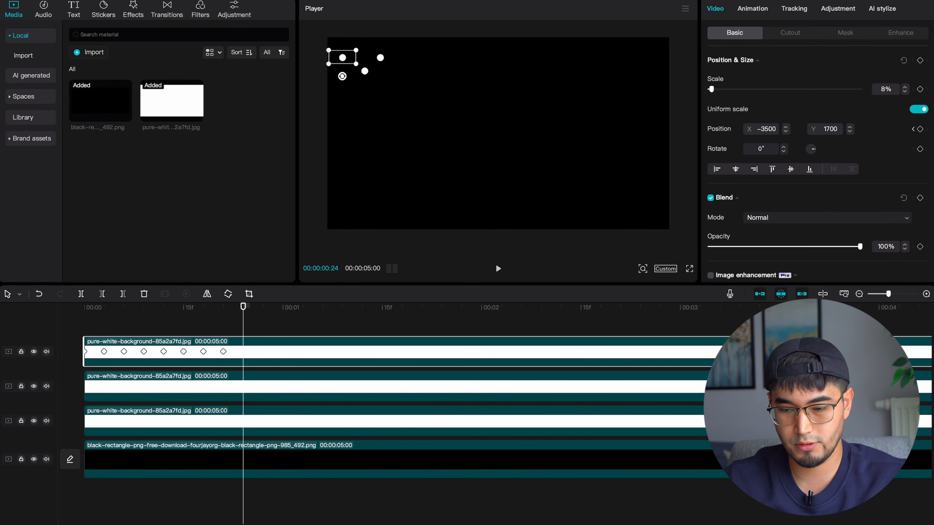
{"action": "type", "text": "-3300"}
{"action": "key", "text": "Return"}
- Keyframe the left circle's X position to -3500 at frame 27 and -3300 at 00:00:01:00
{"action": "key", "text": "Right"}
{"action": "key", "text": "Right"}
{"action": "key", "text": "Right"}
{"action": "left_click", "coordinate": [764, 131]}
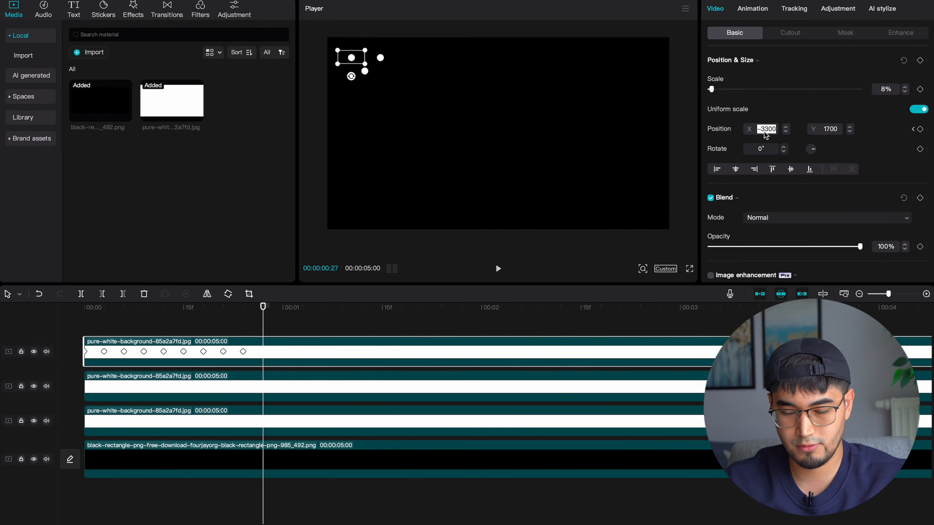
{"action": "type", "text": "-3500"}
{"action": "key", "text": "Return"}
{"action": "key", "text": "Right"}
{"action": "key", "text": "Right"}
{"action": "key", "text": "Right"}
{"action": "left_click", "coordinate": [765, 132]}
{"action": "type", "text": "-3300"}
{"action": "key", "text": "Return"}
- Keyframe the left circle's X position to -3500 at 00:00:01:03 and -3300 at 00:00:01:06
{"action": "type", "text": "-3500"}
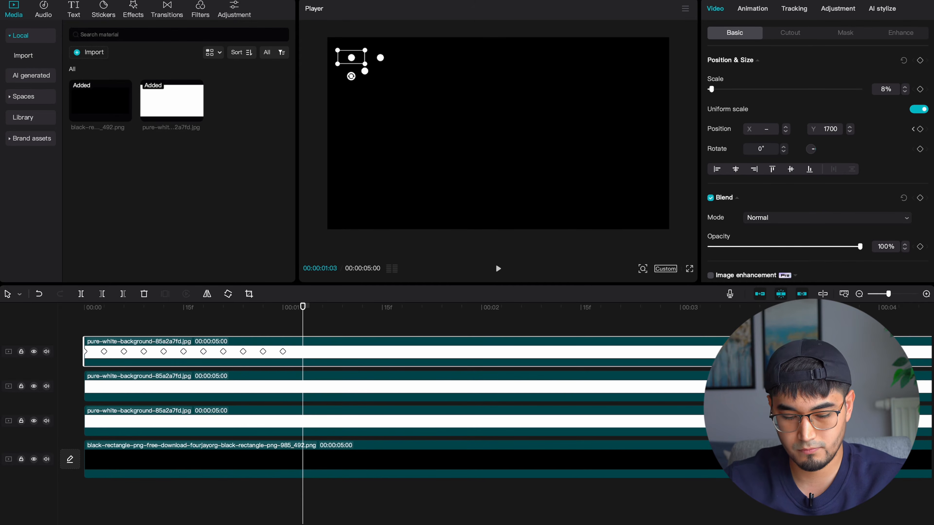
{"action": "key", "text": "Return"}
{"action": "key", "text": "Right"}
{"action": "key", "text": "Right"}
{"action": "key", "text": "Right"}
{"action": "left_click", "coordinate": [765, 132]}
{"action": "type", "text": "-3300"}
{"action": "key", "text": "Return"}
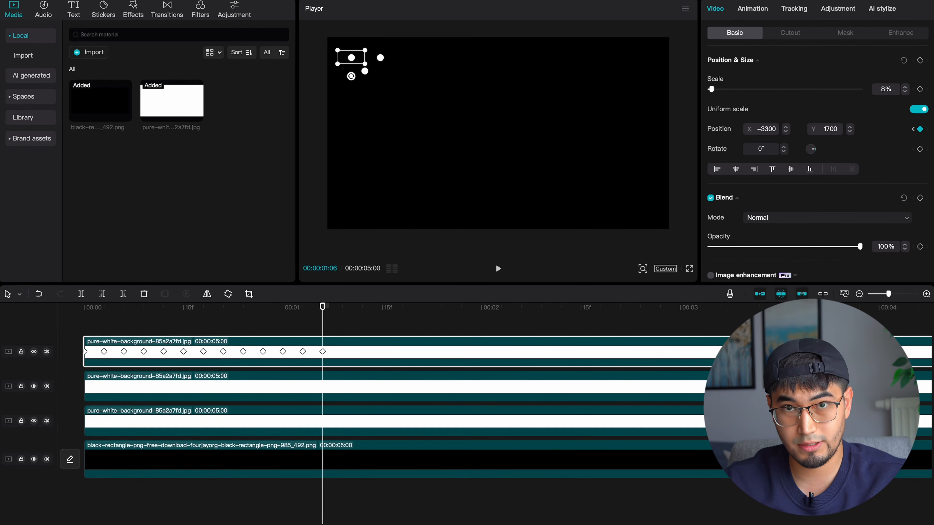
- Split all three white circle clips at 00:00:01:07 and delete everything after the cuts
{"action": "key", "text": "Right"}
{"action": "key", "text": "super+b"}
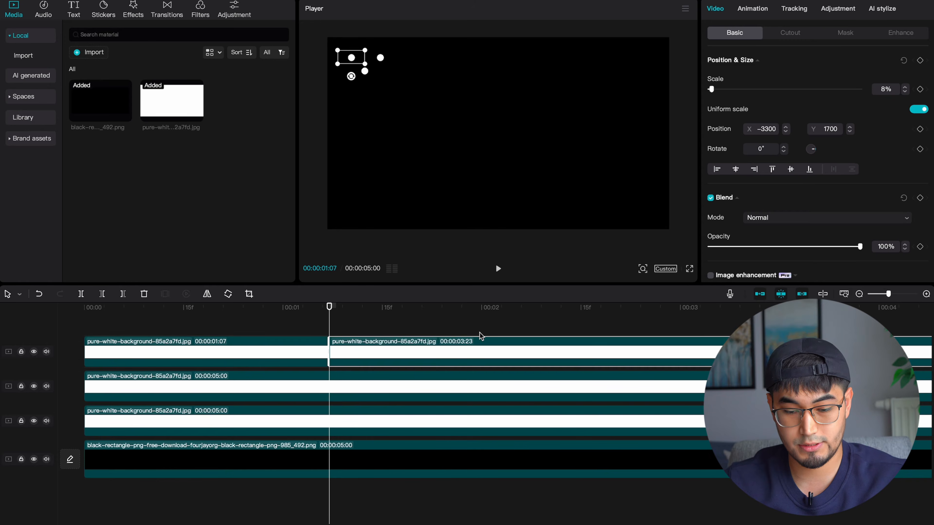
{"action": "key", "text": "Delete"}
{"action": "left_click", "coordinate": [394, 387]}
{"action": "key", "text": "super+b"}
{"action": "key", "text": "Delete"}
{"action": "left_click", "coordinate": [348, 433]}
{"action": "key", "text": "super+b"}
{"action": "key", "text": "Delete"}
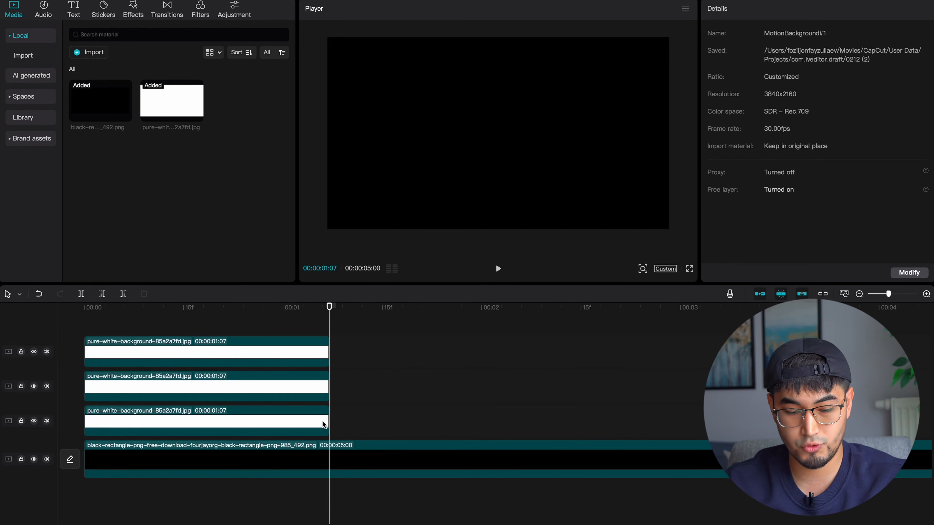
- Add a position keyframe at the start of the right circle's clip on the middle circle track
{"action": "key", "text": "Home"}
{"action": "left_click", "coordinate": [101, 384]}
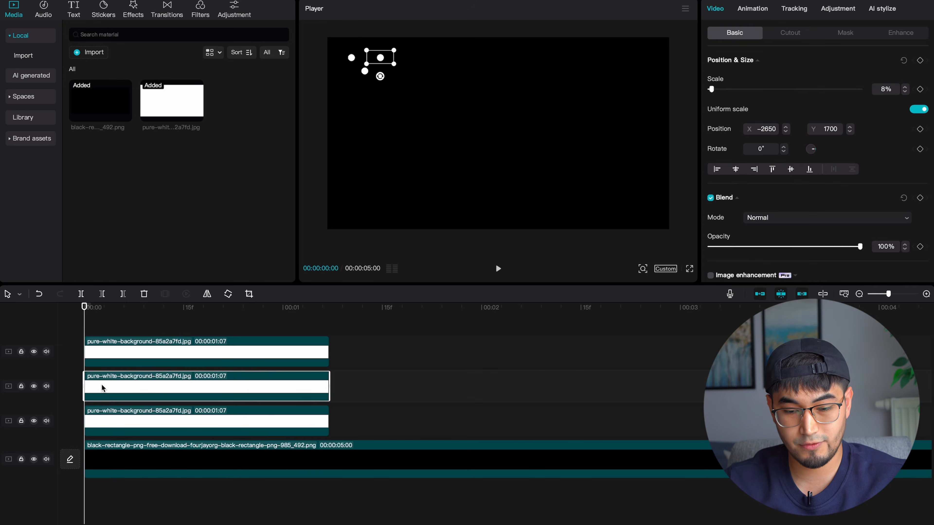
{"action": "scroll", "coordinate": [102, 384], "scroll_direction": "up", "scroll_amount": 5}
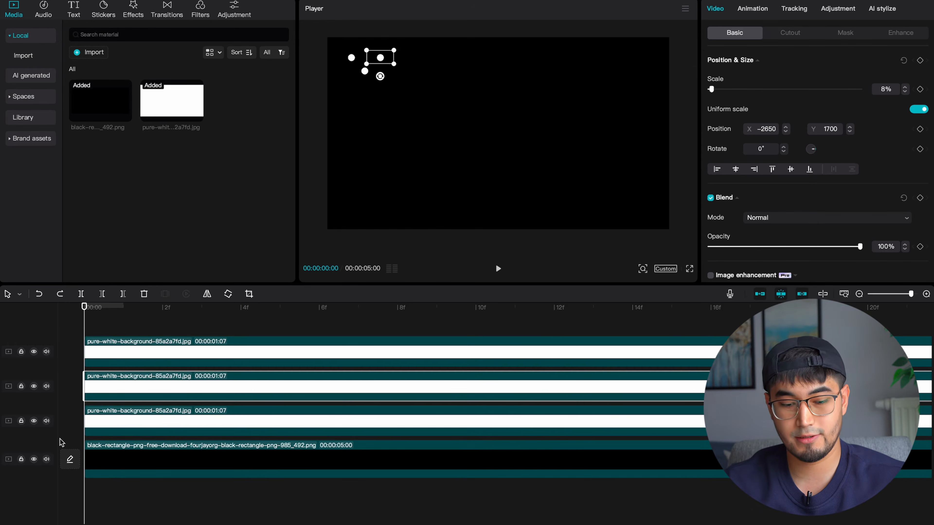
{"action": "left_click", "coordinate": [920, 129]}
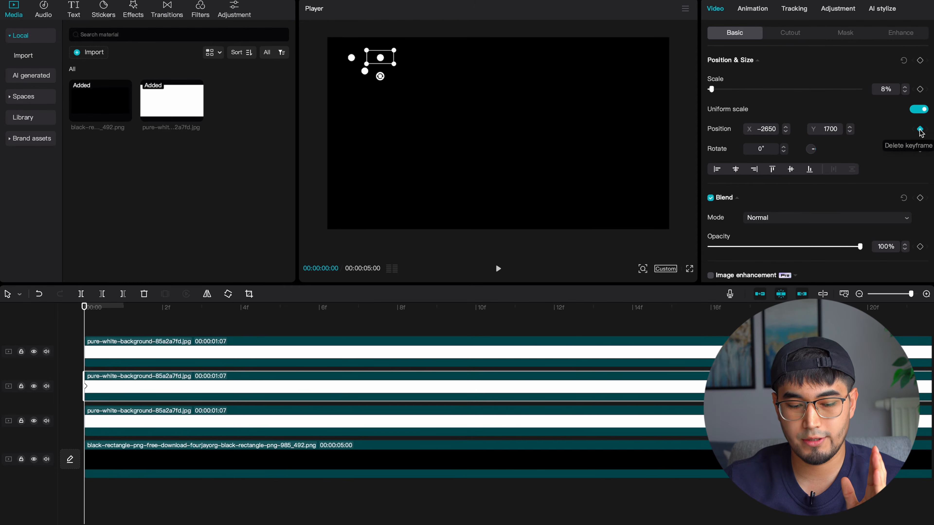
- Keyframe the right circle's X position to -2450 at frame 3
{"action": "key", "text": "Right"}
{"action": "key", "text": "Right"}
{"action": "key", "text": "Right"}
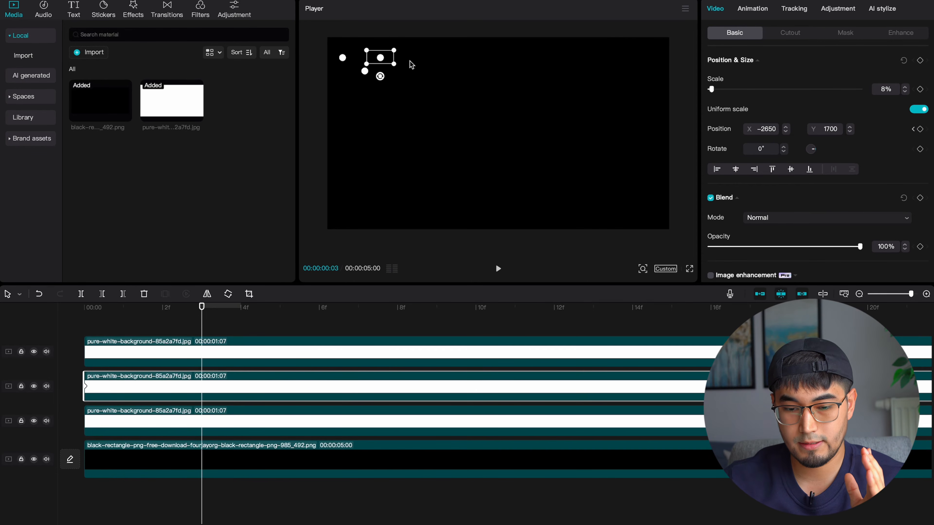
{"action": "left_click", "coordinate": [785, 126]}
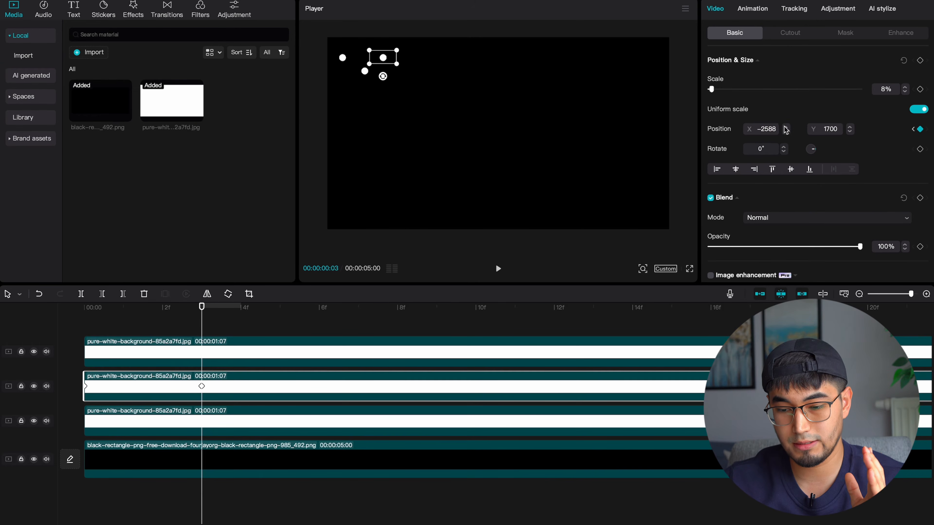
{"action": "double_click", "coordinate": [768, 129]}
{"action": "type", "text": "-24"}
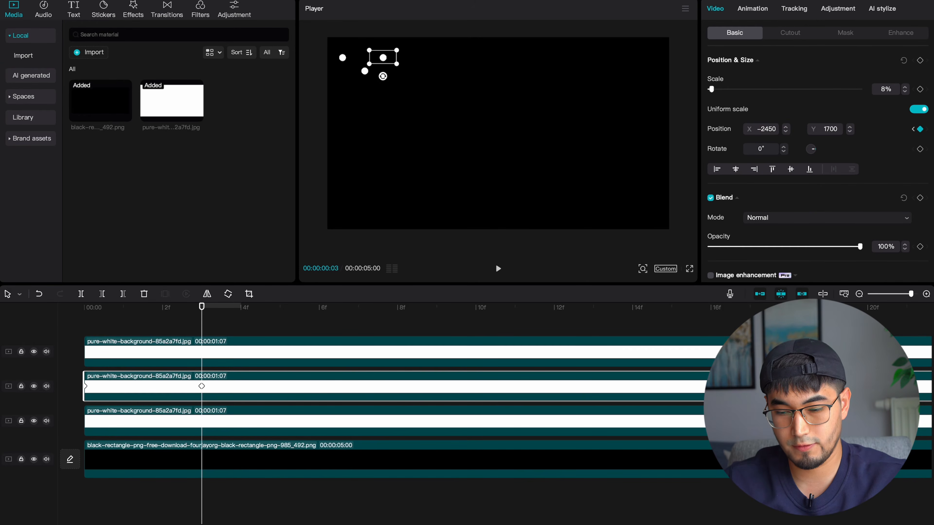
{"action": "type", "text": "50"}
{"action": "key", "text": "Return"}
{"action": "double_click", "coordinate": [766, 132]}
{"action": "key", "text": "Return"}
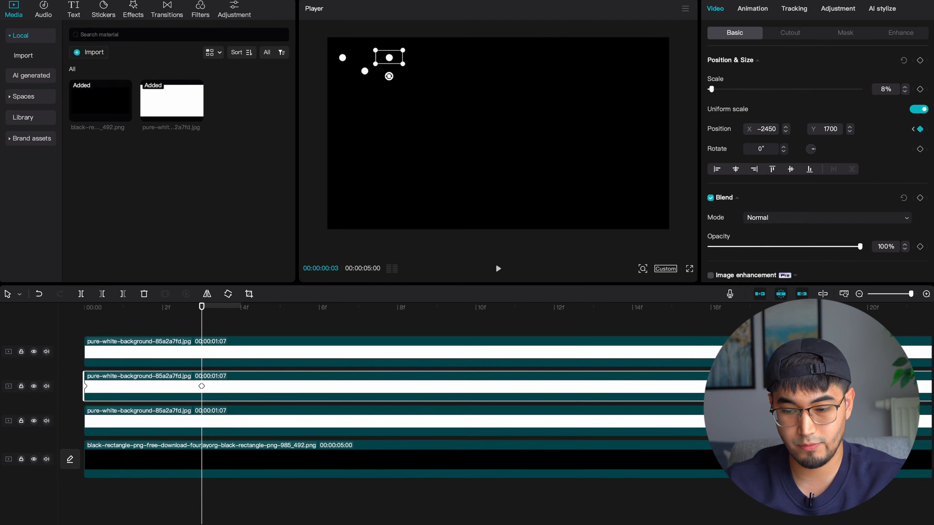
- Keyframe the right circle back to X -2650 at frame 6
{"action": "key", "text": "Right"}
{"action": "key", "text": "Right"}
{"action": "key", "text": "Right"}
{"action": "double_click", "coordinate": [767, 129]}
{"action": "type", "text": "-"}
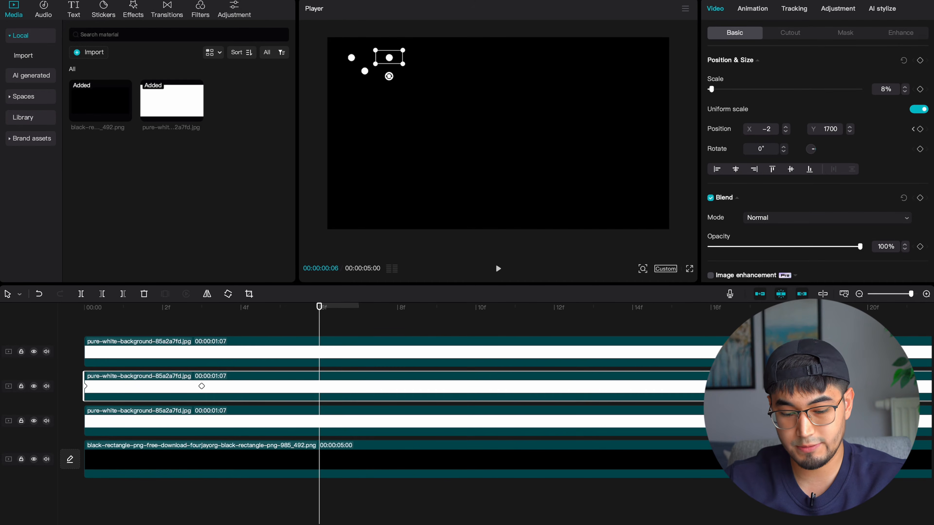
{"action": "type", "text": "2650"}
{"action": "key", "text": "Return"}
- Move the right circle outward again with an X -2450 position keyframe at frame 9
{"action": "key", "text": "Right"}
{"action": "key", "text": "Right"}
{"action": "key", "text": "Right"}
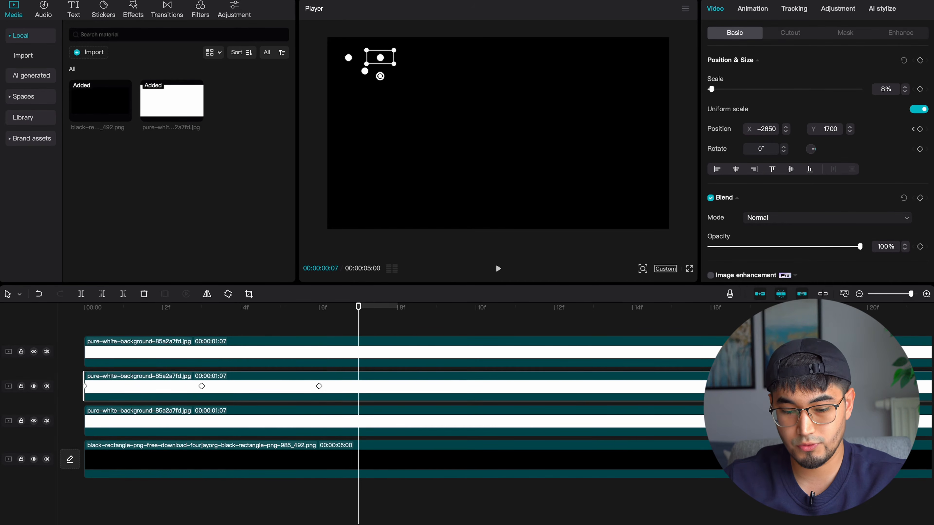
{"action": "double_click", "coordinate": [765, 130]}
{"action": "type", "text": "-2450"}
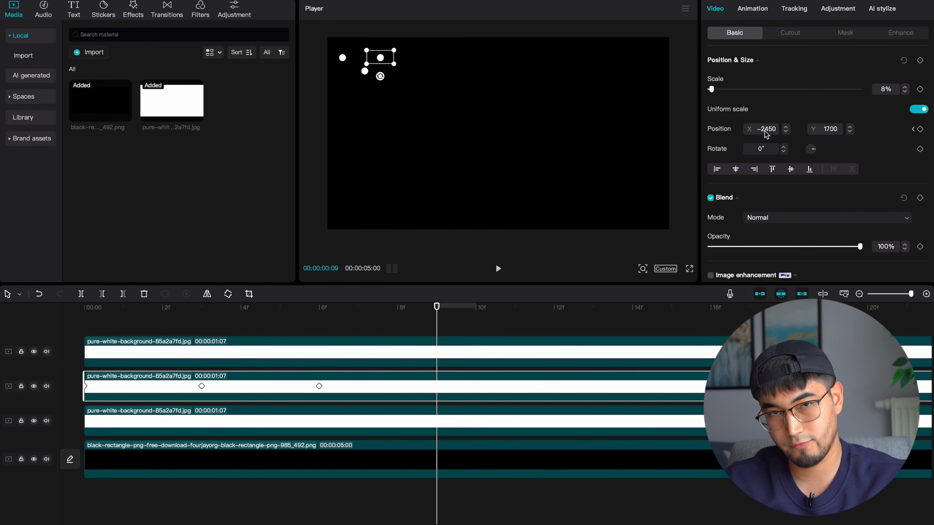
{"action": "key", "text": "Return"}
- Return the right circle to X -2650 with a position keyframe at frame 12
{"action": "key", "text": "Right"}
{"action": "key", "text": "Right"}
{"action": "key", "text": "Right"}
{"action": "double_click", "coordinate": [767, 129]}
{"action": "type", "text": "-2"}
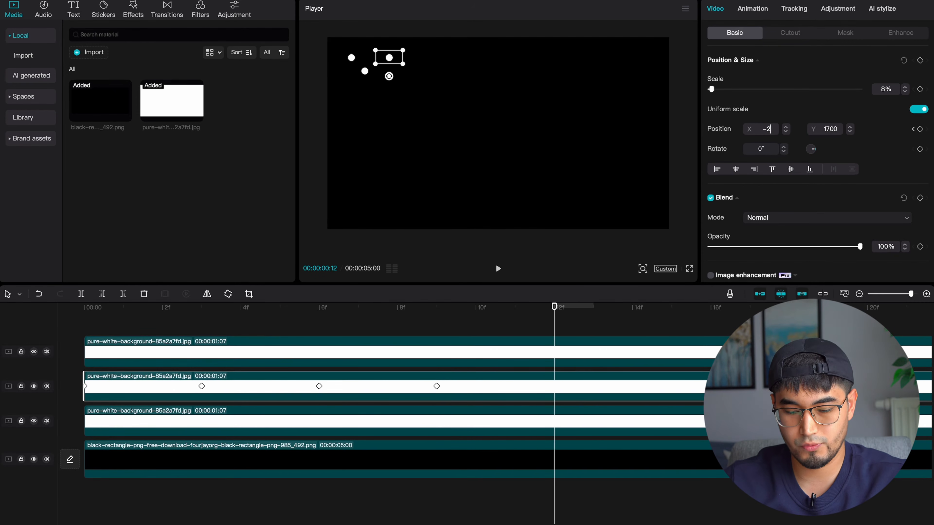
{"action": "type", "text": "650"}
{"action": "key", "text": "Return"}
- Keyframe the right circle's X position to -2450 at frame 15
{"action": "key", "text": "Right"}
{"action": "key", "text": "Right"}
{"action": "key", "text": "Right"}
{"action": "double_click", "coordinate": [766, 130]}
{"action": "type", "text": "-2450"}
{"action": "key", "text": "Return"}
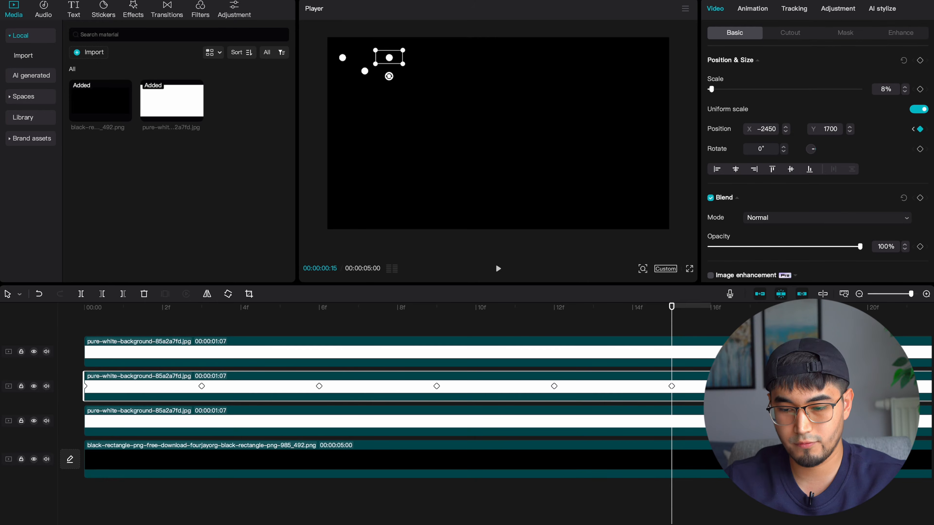
- Keyframe the right circle's X position back to -2650 at frame 18
{"action": "key", "text": "Right"}
{"action": "key", "text": "Right"}
{"action": "key", "text": "Right"}
{"action": "double_click", "coordinate": [766, 129]}
{"action": "type", "text": "-2650"}
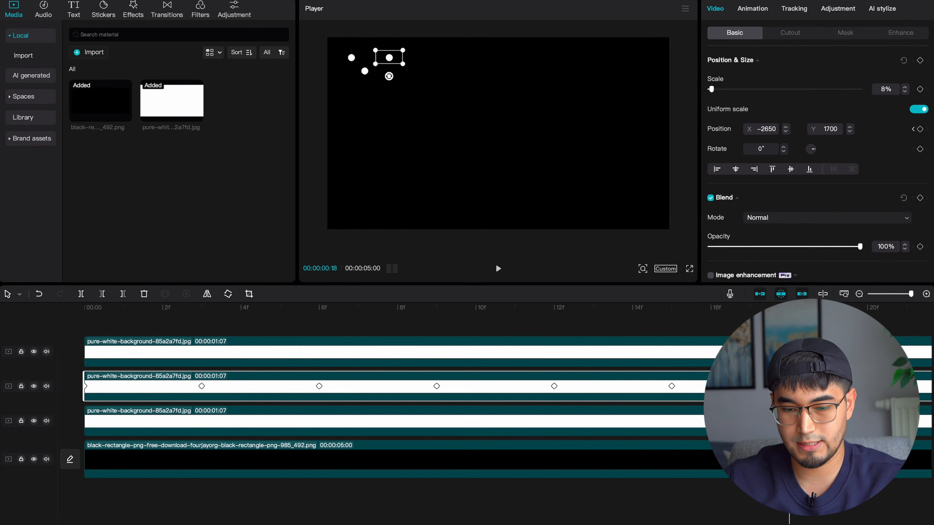
{"action": "key", "text": "Return"}
- Move the right circle outward with an X -2450 position keyframe at frame 21
{"action": "key", "text": "Right"}
{"action": "key", "text": "Right"}
{"action": "key", "text": "Right"}
{"action": "double_click", "coordinate": [766, 129]}
{"action": "type", "text": "-2450"}
{"action": "key", "text": "Return"}
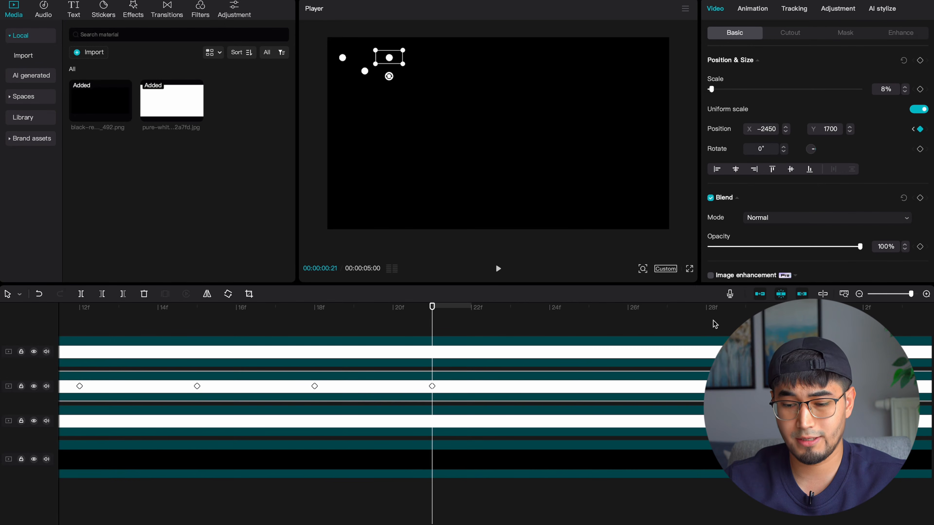
- Return the right circle to X -2650 with a position keyframe at frame 24
{"action": "key", "text": "Right"}
{"action": "key", "text": "Right"}
{"action": "key", "text": "Right"}
{"action": "double_click", "coordinate": [766, 129]}
{"action": "type", "text": "-2650"}
{"action": "key", "text": "Return"}
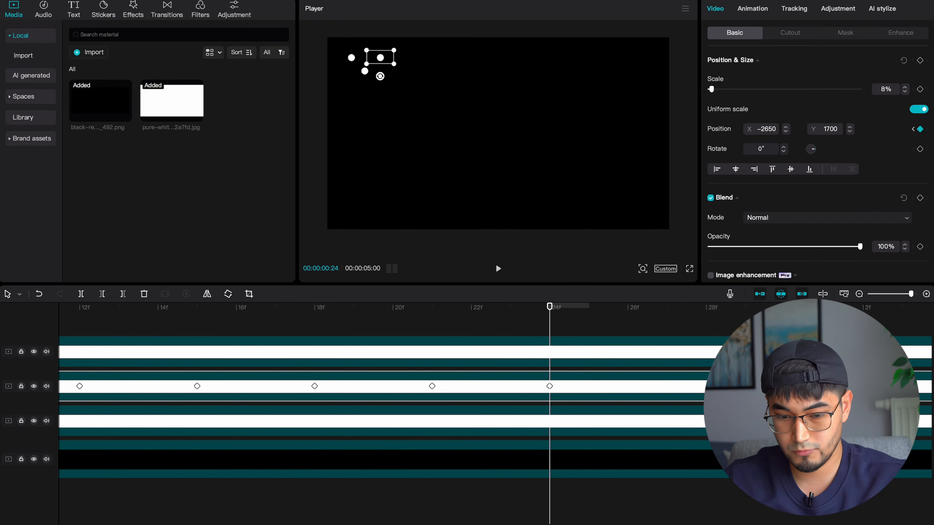
- Keyframe the right circle's X position to -2450 at frame 27
{"action": "key", "text": "Right"}
{"action": "key", "text": "Right"}
{"action": "key", "text": "Right"}
{"action": "double_click", "coordinate": [766, 130]}
{"action": "type", "text": "-2450"}
{"action": "key", "text": "Return"}
- Keyframe the right circle to X -2650 at 00:00:01:00 and X -2450 at 00:00:01:03
{"action": "key", "text": "Right"}
{"action": "key", "text": "Right"}
{"action": "key", "text": "Right"}
{"action": "double_click", "coordinate": [766, 132]}
{"action": "type", "text": "-2650"}
{"action": "key", "text": "Return"}
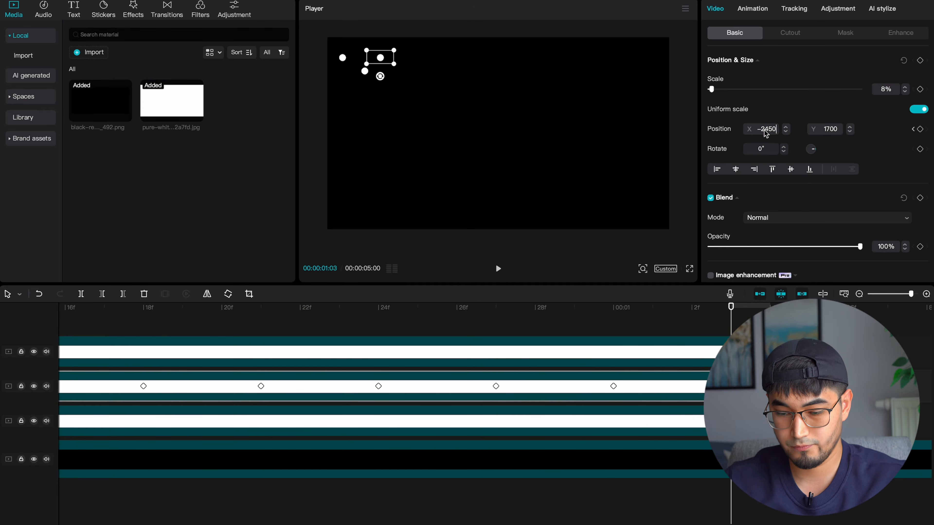
{"action": "key", "text": "Return"}
- Return the right circle to X -2650 with a final position keyframe at 00:00:01:06
{"action": "key", "text": "Right"}
{"action": "key", "text": "Right"}
{"action": "key", "text": "Right"}
{"action": "double_click", "coordinate": [766, 129]}
{"action": "type", "text": "-"}
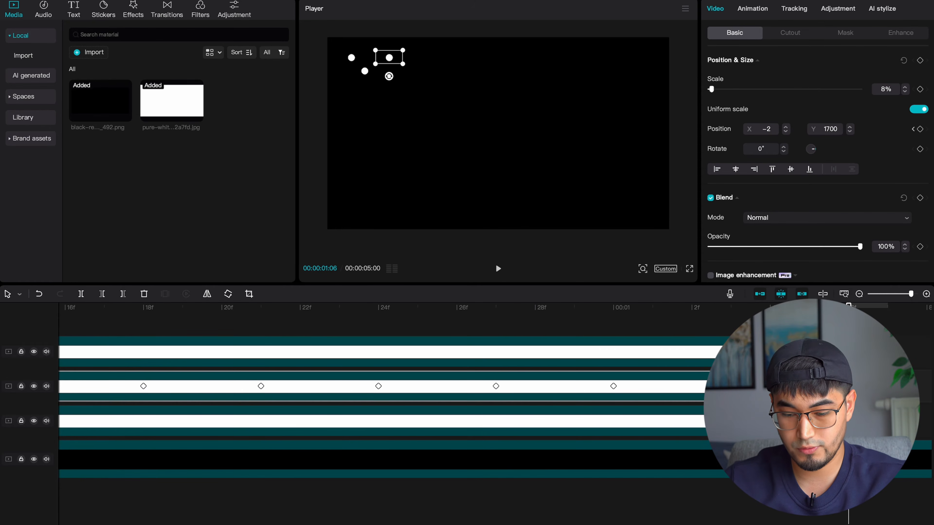
{"action": "type", "text": "2650"}
{"action": "key", "text": "Return"}
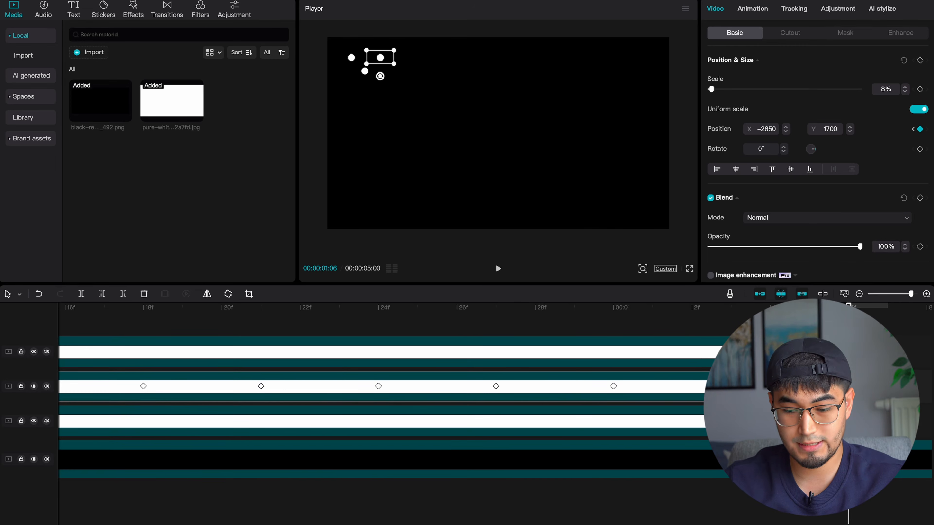
- Add a starting position keyframe to the lower middle circle at frame 0, keeping X -3000 and Y 1400
{"action": "scroll", "coordinate": [313, 413], "scroll_direction": "left", "scroll_amount": 10}
{"action": "scroll", "coordinate": [140, 429], "scroll_direction": "left", "scroll_amount": 2}
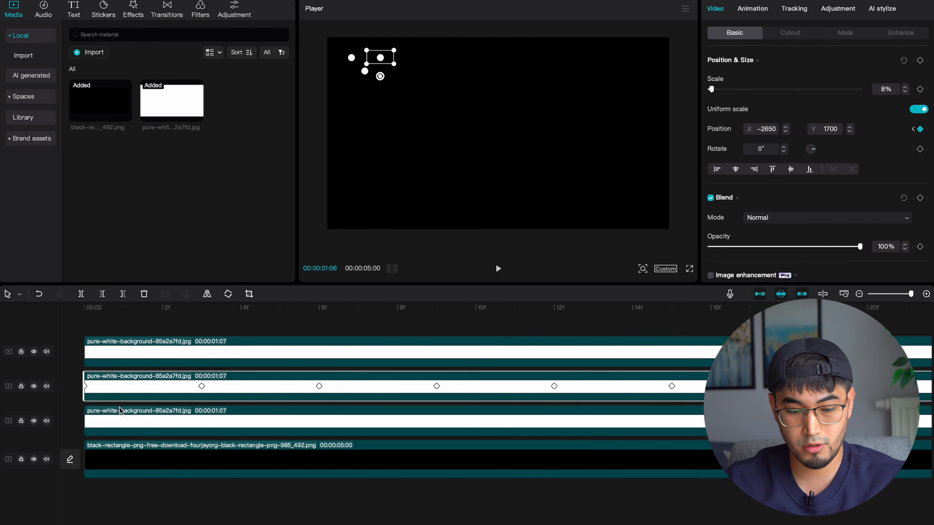
{"action": "left_click", "coordinate": [81, 414]}
{"action": "left_click", "coordinate": [102, 417]}
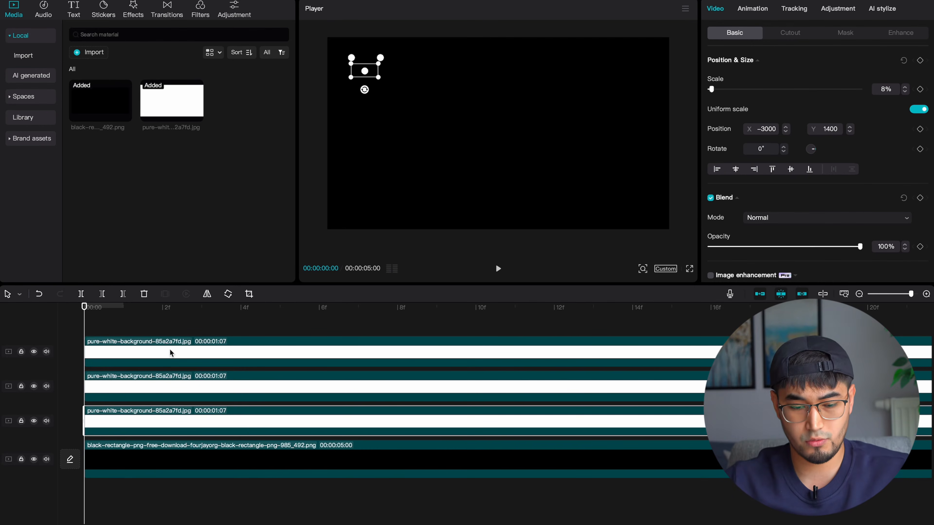
{"action": "key", "text": "Right"}
{"action": "key", "text": "Right"}
{"action": "key", "text": "Right"}
{"action": "left_click", "coordinate": [103, 421]}
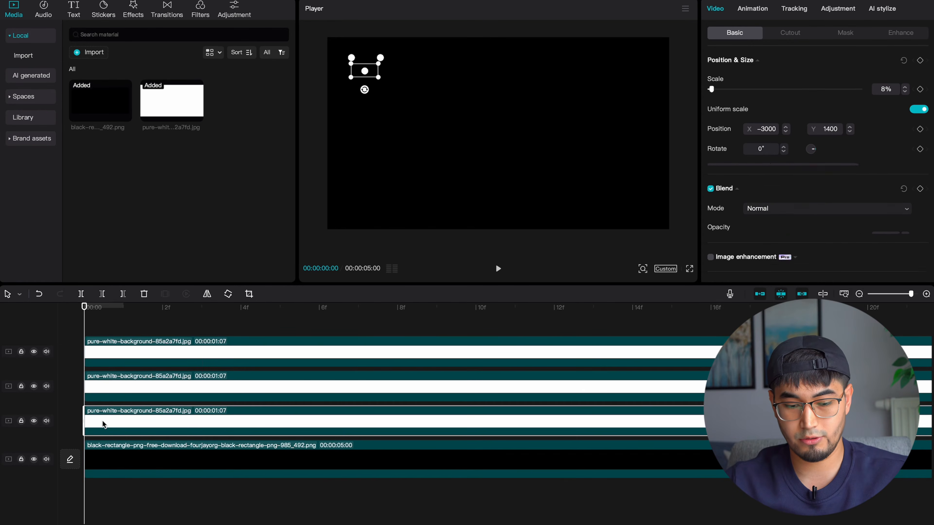
{"action": "left_click", "coordinate": [920, 129]}
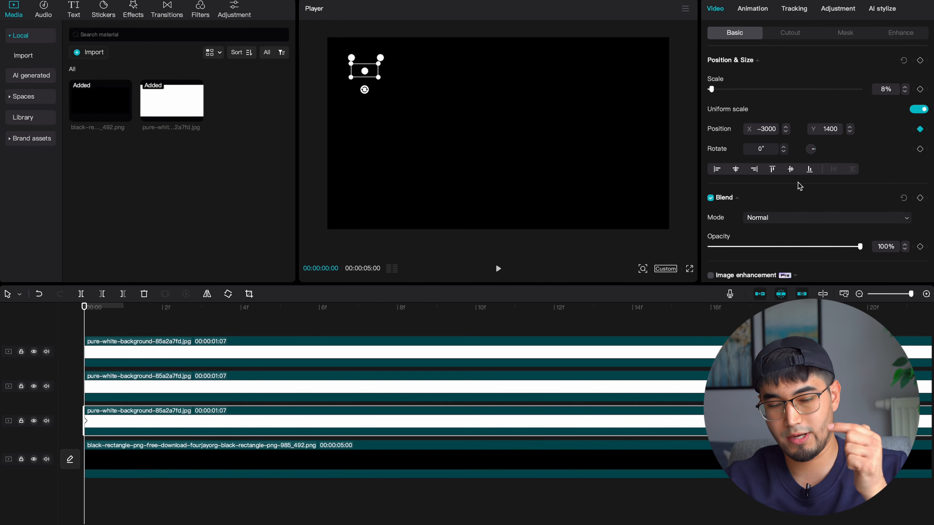
- Move the middle circle up with a Y 1650 position keyframe at frame 3
{"action": "key", "text": "Right"}
{"action": "key", "text": "Right"}
{"action": "key", "text": "Right"}
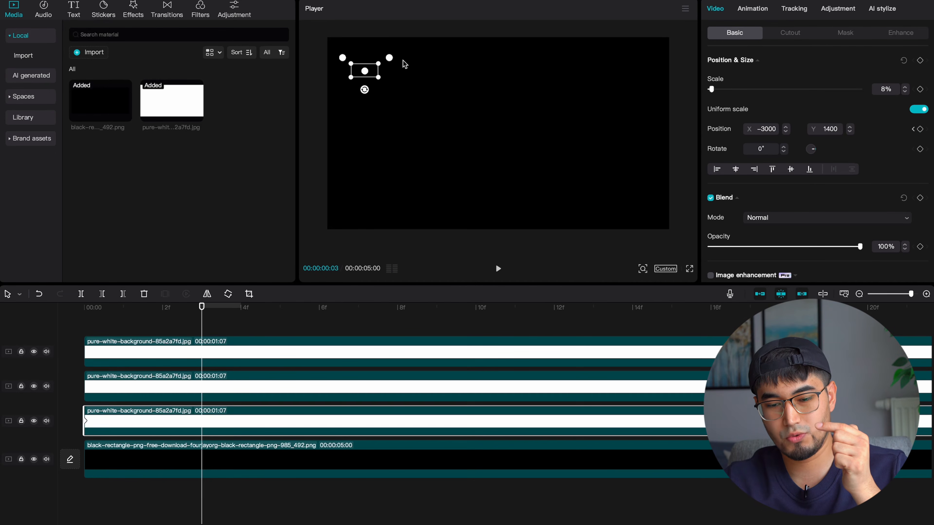
{"action": "left_click", "coordinate": [850, 126]}
{"action": "left_click", "coordinate": [850, 126]}
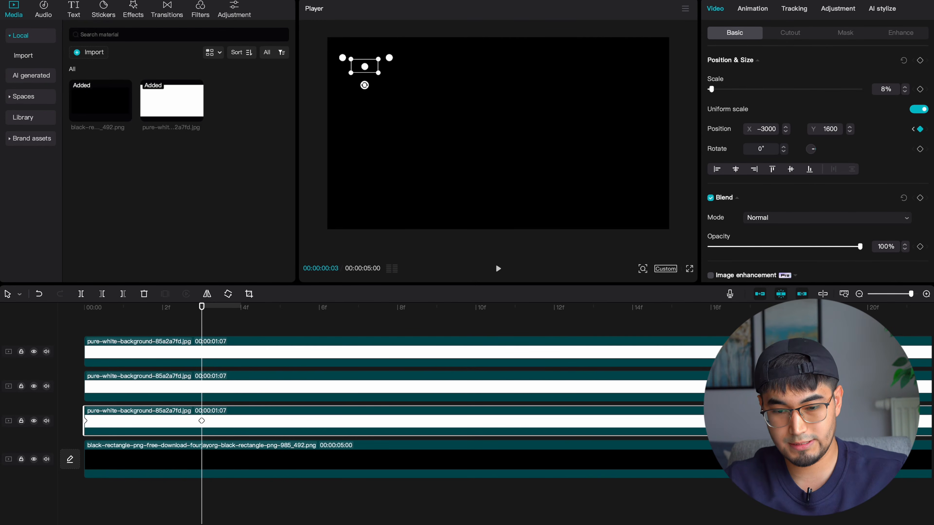
{"action": "double_click", "coordinate": [837, 131]}
{"action": "type", "text": "1650"}
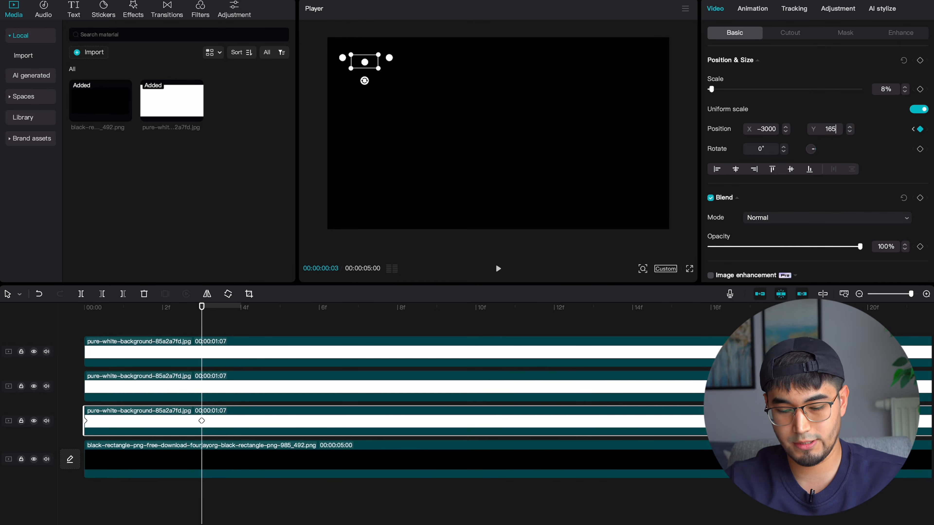
{"action": "key", "text": "Return"}
- Return the middle circle to Y 1400 with a position keyframe at frame 6
{"action": "key", "text": "Right"}
{"action": "key", "text": "Right"}
{"action": "key", "text": "Right"}
{"action": "double_click", "coordinate": [831, 129]}
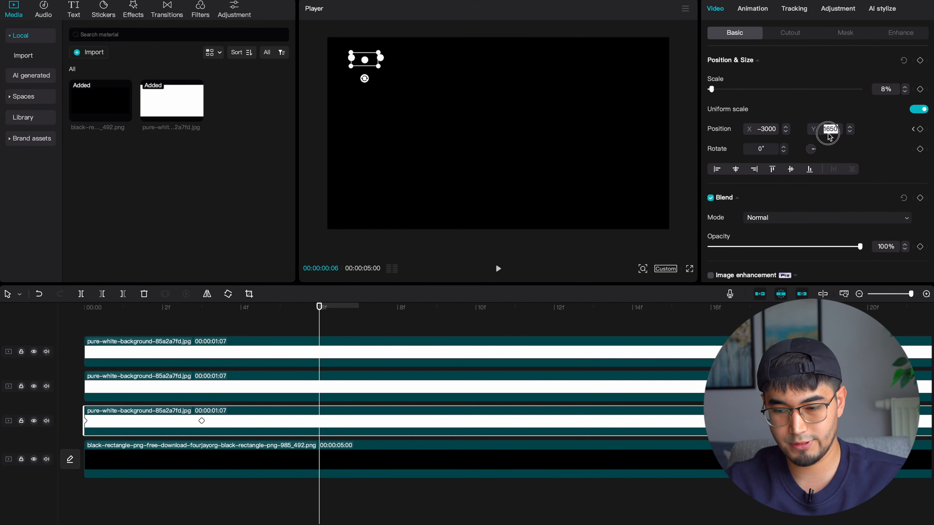
{"action": "type", "text": "1400"}
{"action": "key", "text": "Return"}
- Keyframe the middle circle's Y position to 1650 at frame 9
{"action": "key", "text": "Right"}
{"action": "key", "text": "Right"}
{"action": "key", "text": "Right"}
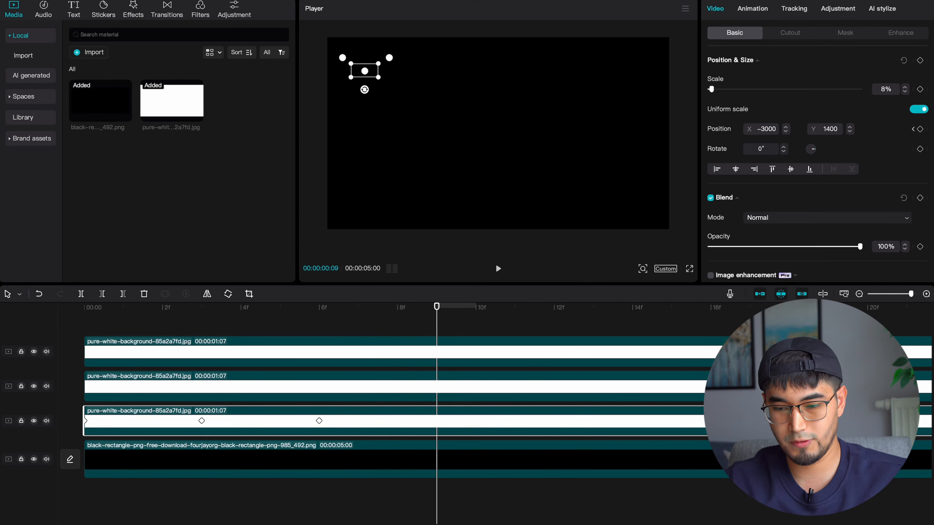
{"action": "double_click", "coordinate": [830, 129]}
{"action": "type", "text": "1650"}
{"action": "key", "text": "Return"}
- Lower the middle circle to Y 1450 with a position keyframe at frame 12
{"action": "key", "text": "Right"}
{"action": "key", "text": "Right"}
{"action": "key", "text": "Right"}
{"action": "double_click", "coordinate": [831, 129]}
{"action": "type", "text": "145"}
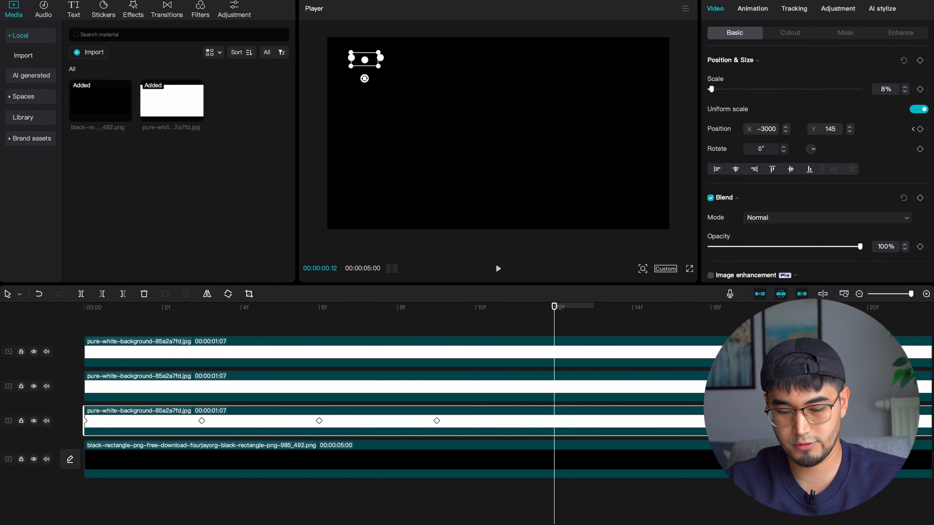
{"action": "type", "text": "0"}
{"action": "key", "text": "Return"}
- Raise the middle circle to Y 1650 with a position keyframe at frame 15
{"action": "key", "text": "Right"}
{"action": "key", "text": "Right"}
{"action": "key", "text": "Right"}
{"action": "double_click", "coordinate": [831, 128]}
{"action": "type", "text": "1650"}
{"action": "key", "text": "Return"}
- Continue the middle circle's up-and-down position keyframes every three frames, ending with Y 1400 at 00:00:01:00
{"action": "key", "text": "Right"}
{"action": "key", "text": "Right"}
{"action": "key", "text": "Right"}
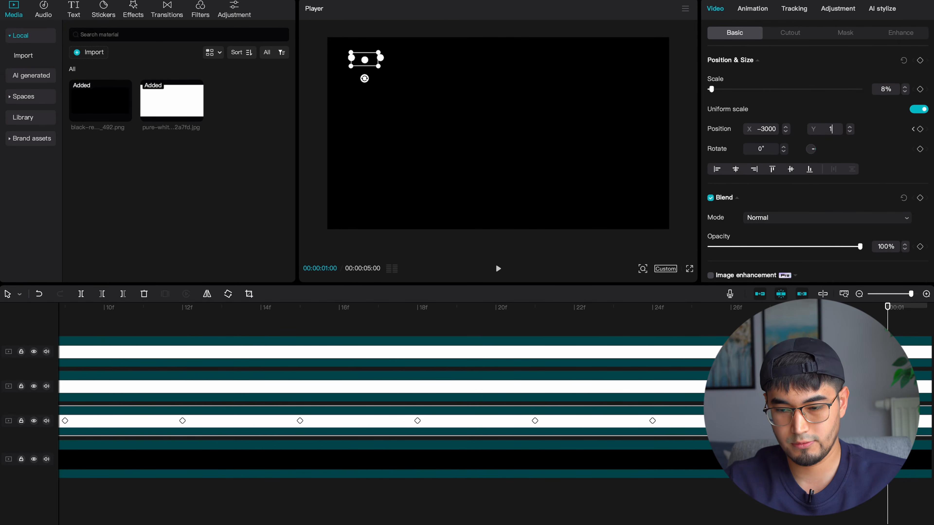
{"action": "type", "text": "400"}
{"action": "key", "text": "Return"}
- Keyframe the middle circle's Y position to 1650 at 00:00:01:03
{"action": "key", "text": "Right"}
{"action": "key", "text": "Right"}
{"action": "key", "text": "Right"}
{"action": "double_click", "coordinate": [833, 130]}
{"action": "type", "text": "1650"}
{"action": "key", "text": "Return"}
- Return the middle circle to Y 1400 with a final position keyframe at 00:00:01:06
{"action": "key", "text": "Right"}
{"action": "key", "text": "Right"}
{"action": "key", "text": "Right"}
{"action": "double_click", "coordinate": [833, 131]}
{"action": "type", "text": "14"}
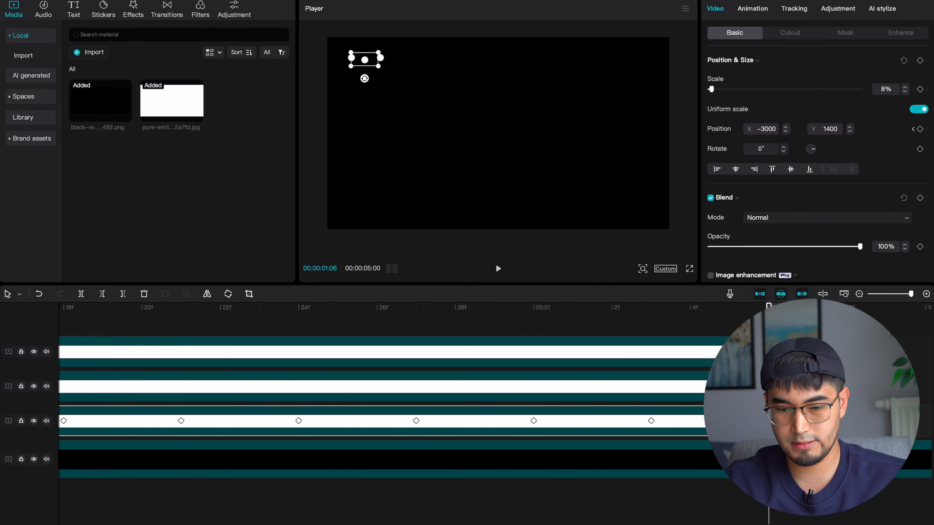
{"action": "key", "text": "Return"}
- Play back the three circles' animation from the start of the timeline
{"action": "scroll", "coordinate": [679, 470], "scroll_direction": "down", "scroll_amount": 5}
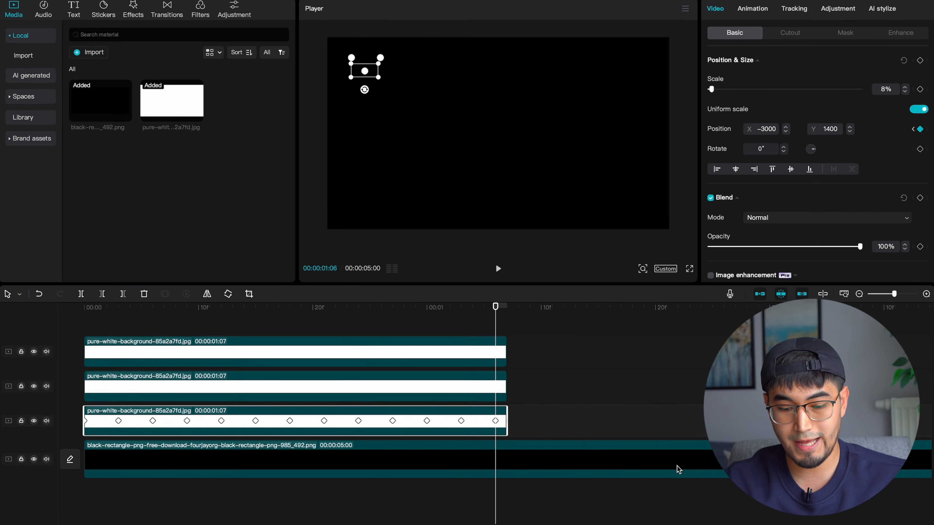
{"action": "left_click", "coordinate": [511, 315]}
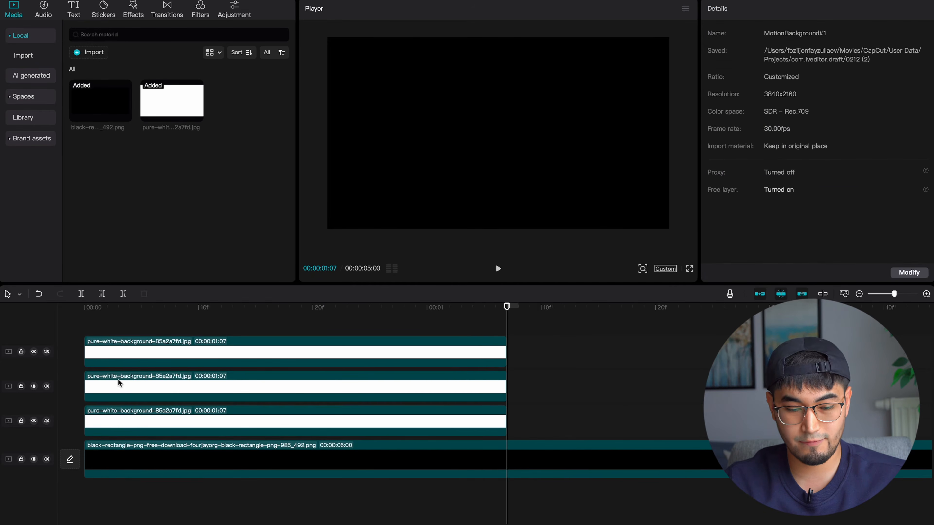
{"action": "left_click", "coordinate": [84, 308]}
{"action": "key", "text": "space"}
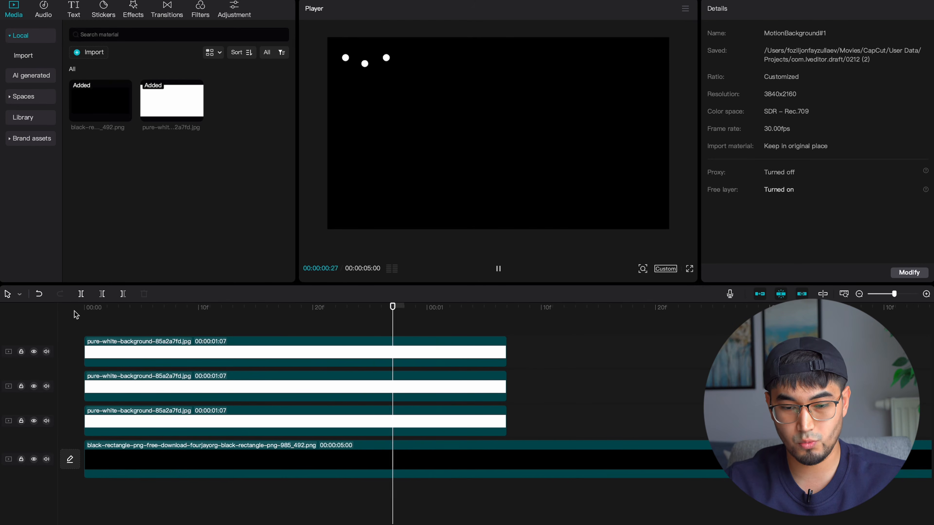
{"action": "key", "text": "space"}
{"action": "left_click_drag", "start_coordinate": [546, 429], "coordinate": [368, 355]}
{"action": "right_click", "coordinate": [370, 357]}
{"action": "left_click", "coordinate": [603, 387]}
{"action": "left_click", "coordinate": [537, 434]}
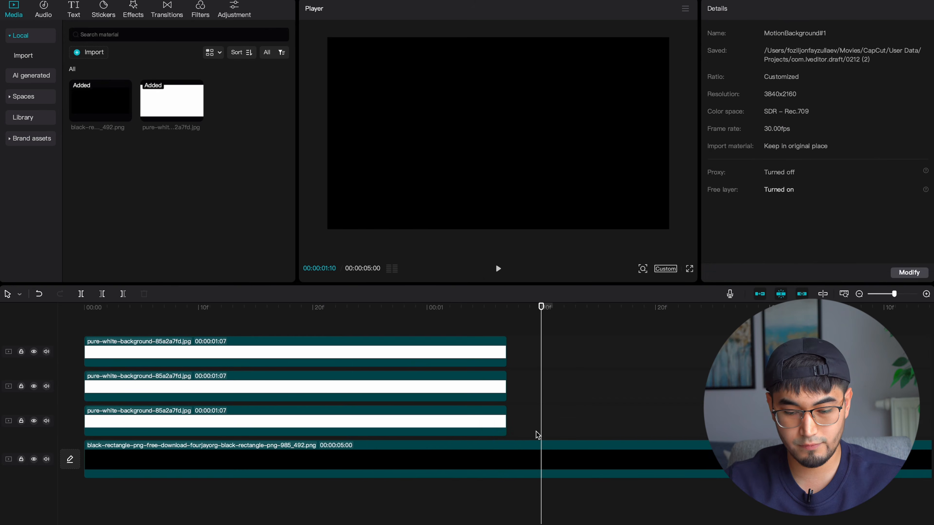
- Combine the three white circle clips into one compound clip
{"action": "left_click_drag", "start_coordinate": [533, 435], "coordinate": [428, 358]}
{"action": "right_click", "coordinate": [404, 355]}
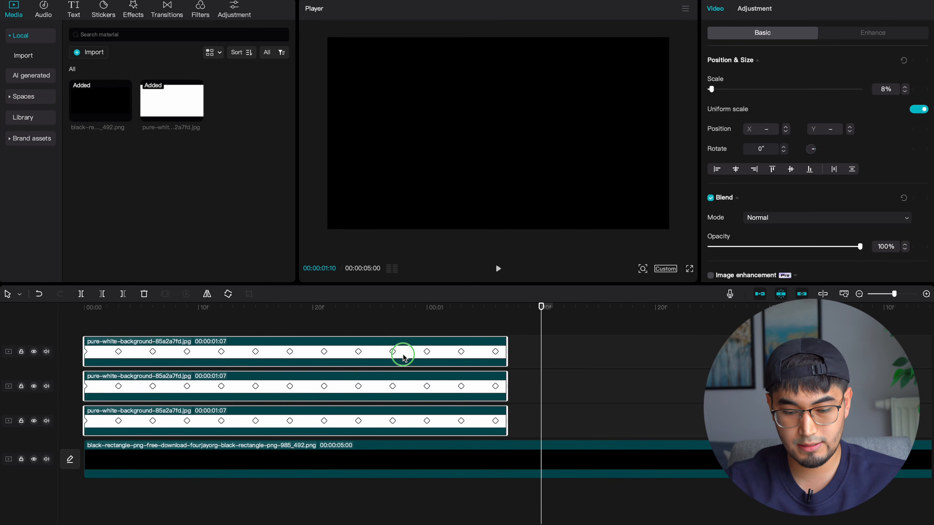
{"action": "left_click", "coordinate": [436, 390]}
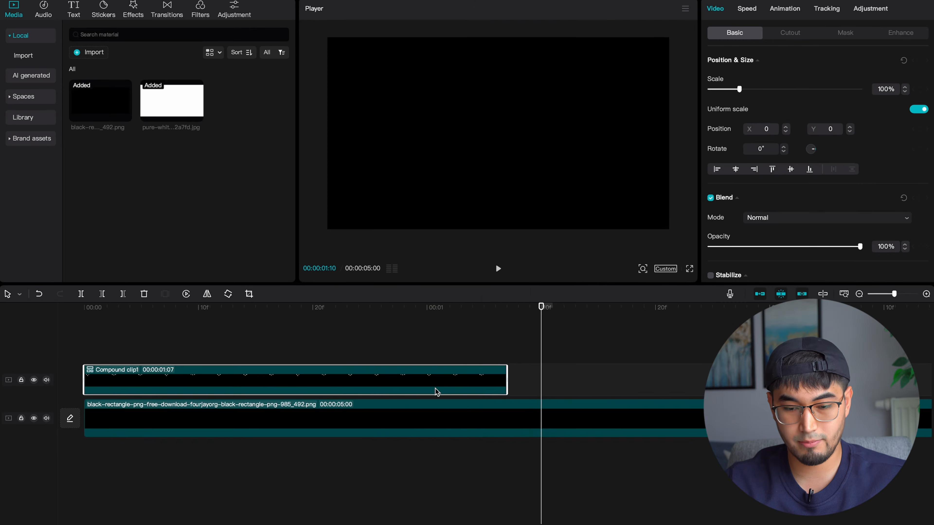
- Slow the compound clip down to 0.2x speed
{"action": "left_click", "coordinate": [99, 356]}
{"action": "left_click", "coordinate": [130, 354]}
{"action": "left_click", "coordinate": [129, 380]}
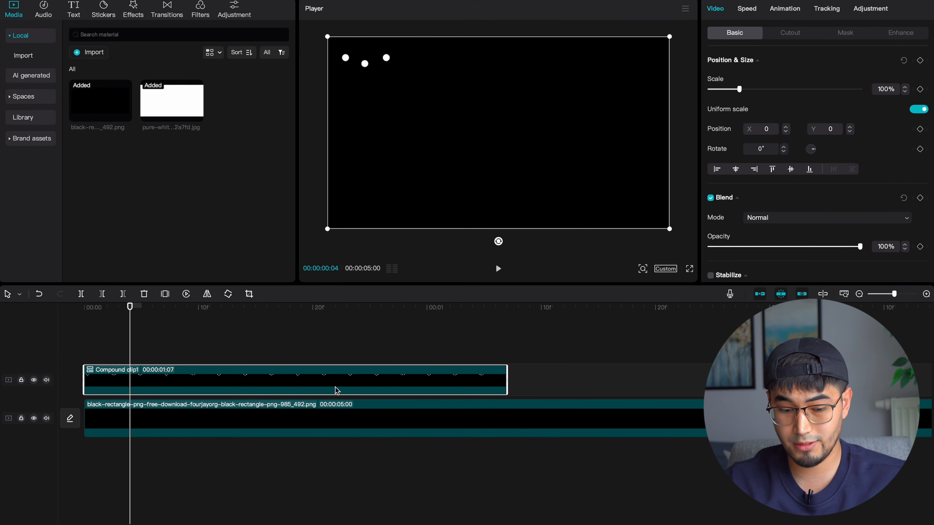
{"action": "left_click", "coordinate": [747, 8]}
{"action": "left_click_drag", "start_coordinate": [742, 75], "coordinate": [710, 76]}
- Extend the black background clip to 7 seconds so it ends with the compound clip
{"action": "scroll", "coordinate": [492, 415], "scroll_direction": "down", "scroll_amount": 3}
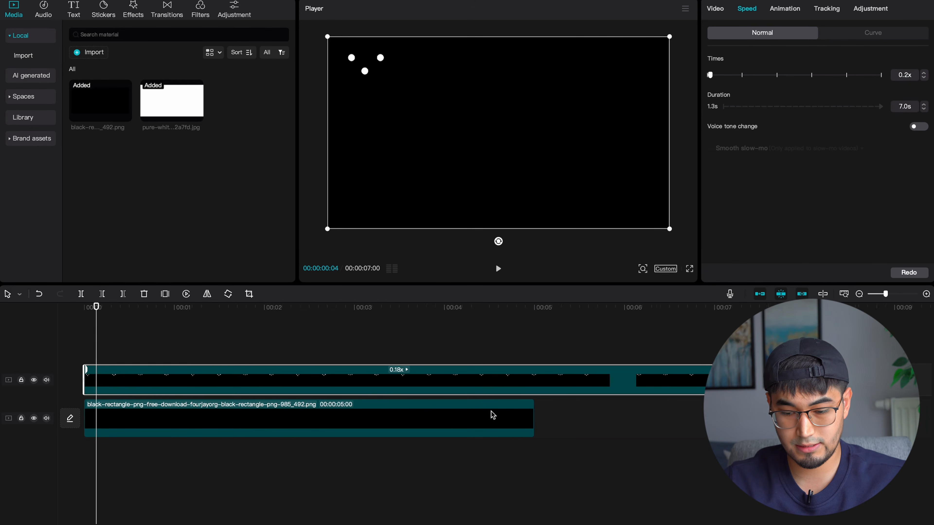
{"action": "scroll", "coordinate": [493, 415], "scroll_direction": "down", "scroll_amount": 2}
{"action": "left_click_drag", "start_coordinate": [333, 417], "coordinate": [432, 414]}
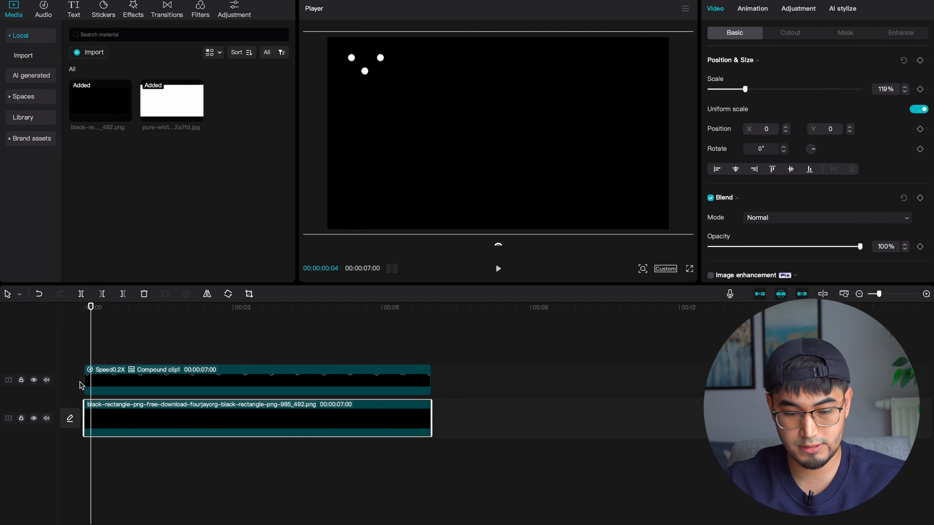
- Play the slowed-down circle animation from the start to check its pace
{"action": "left_click", "coordinate": [72, 367]}
{"action": "key", "text": "space"}
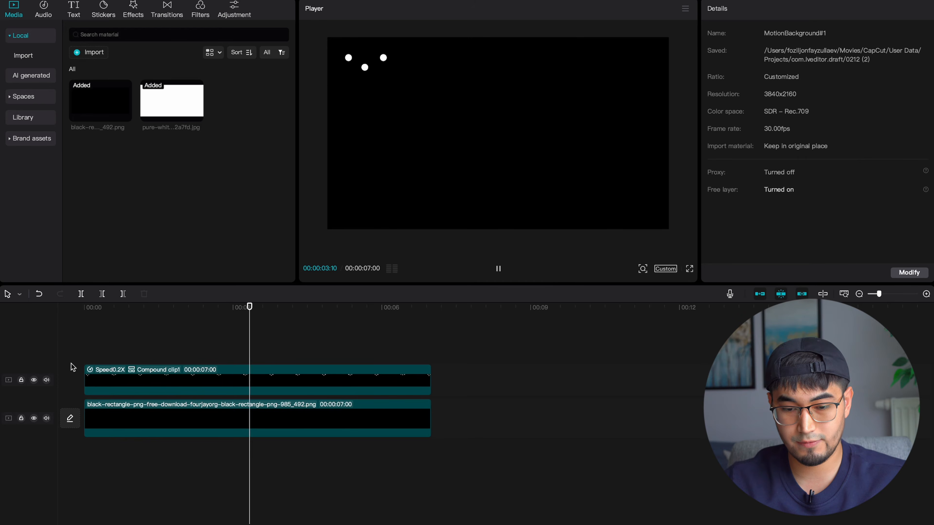
{"action": "left_click", "coordinate": [183, 384]}
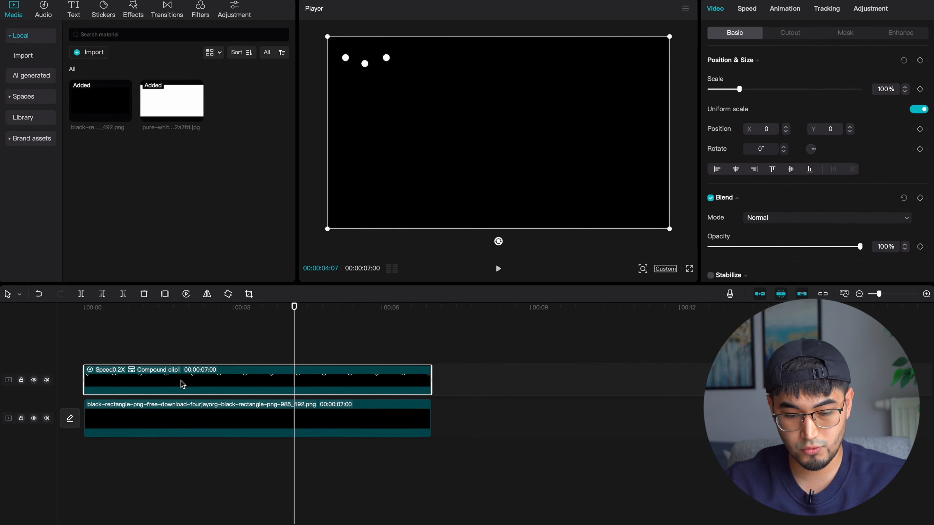
- Duplicate the compound clip at the timeline start and move the copy below the original circles to Y -560
{"action": "left_click", "coordinate": [118, 352]}
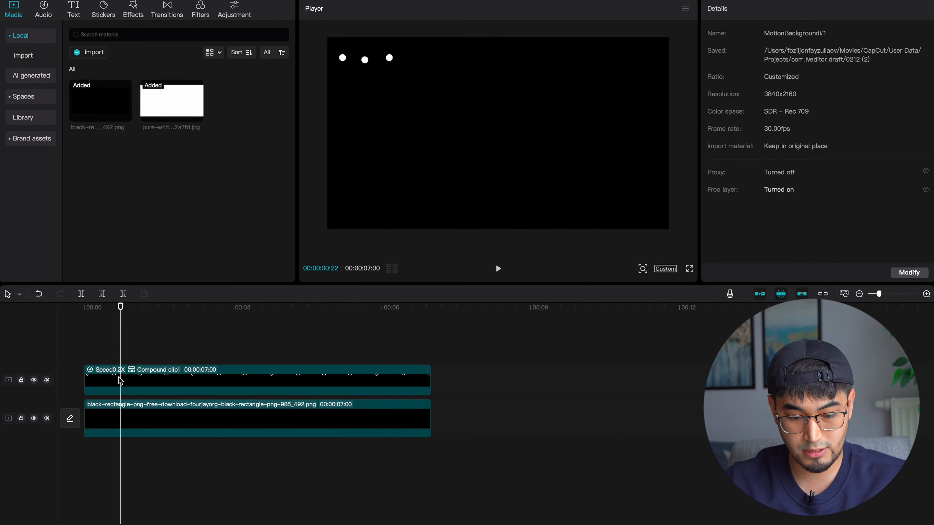
{"action": "left_click", "coordinate": [141, 373]}
{"action": "left_click", "coordinate": [69, 338]}
{"action": "key", "text": "super+v"}
{"action": "left_click_drag", "start_coordinate": [372, 68], "coordinate": [375, 93]}
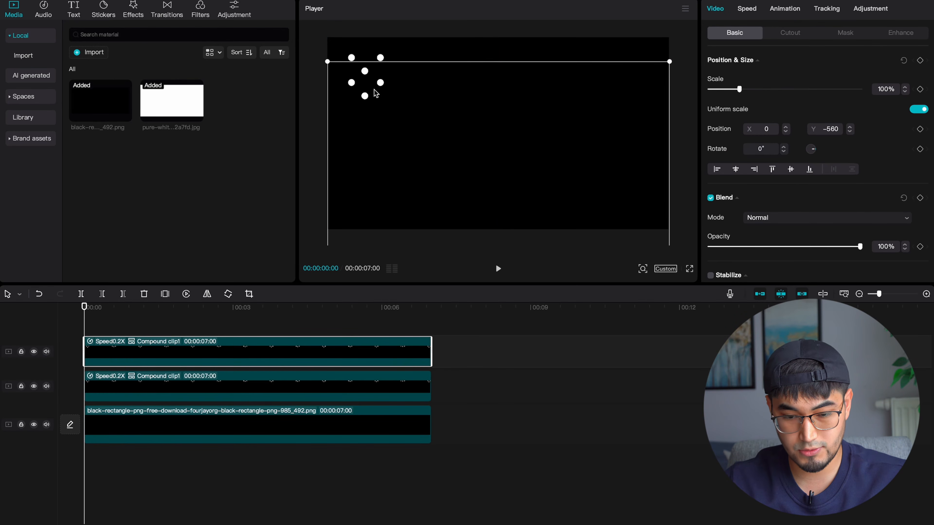
- Paste another copy of the compound clip and place it below the second group at Y -1072
{"action": "left_click", "coordinate": [153, 358]}
{"action": "left_click", "coordinate": [66, 330]}
{"action": "key", "text": "super+v"}
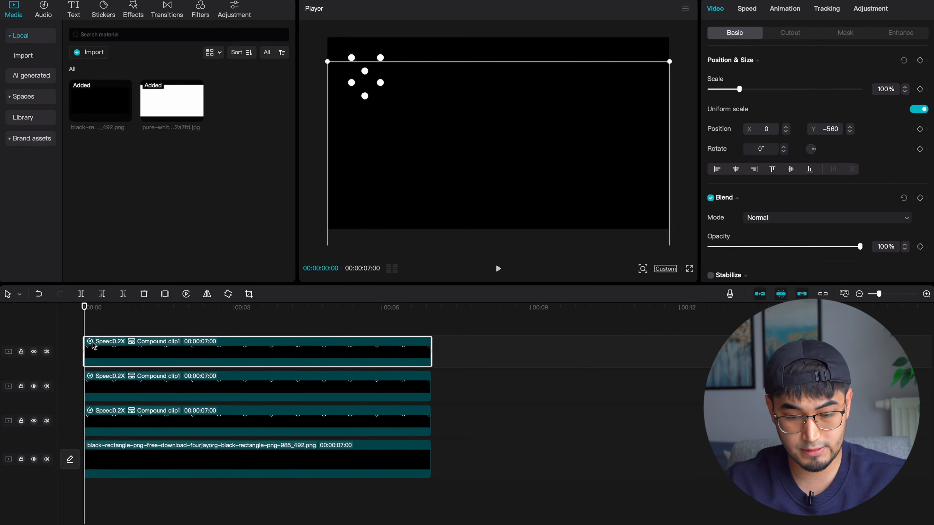
{"action": "left_click_drag", "start_coordinate": [432, 84], "coordinate": [421, 96]}
- Add four more compound clip copies and space them down the frame in a column, the lowest at Y -3123
{"action": "key", "text": "super+c"}
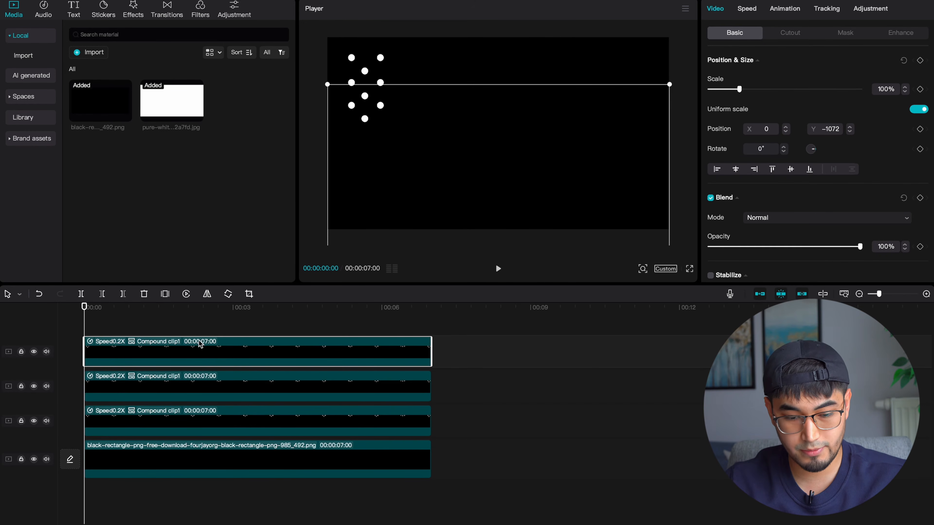
{"action": "key", "text": "super+v"}
{"action": "left_click_drag", "start_coordinate": [405, 153], "coordinate": [405, 217]}
{"action": "left_click", "coordinate": [217, 373]}
{"action": "key", "text": "super+c"}
{"action": "key", "text": "super+v"}
{"action": "key", "text": "super+c"}
{"action": "key", "text": "super+v"}
{"action": "key", "text": "super+c"}
{"action": "key", "text": "super+v"}
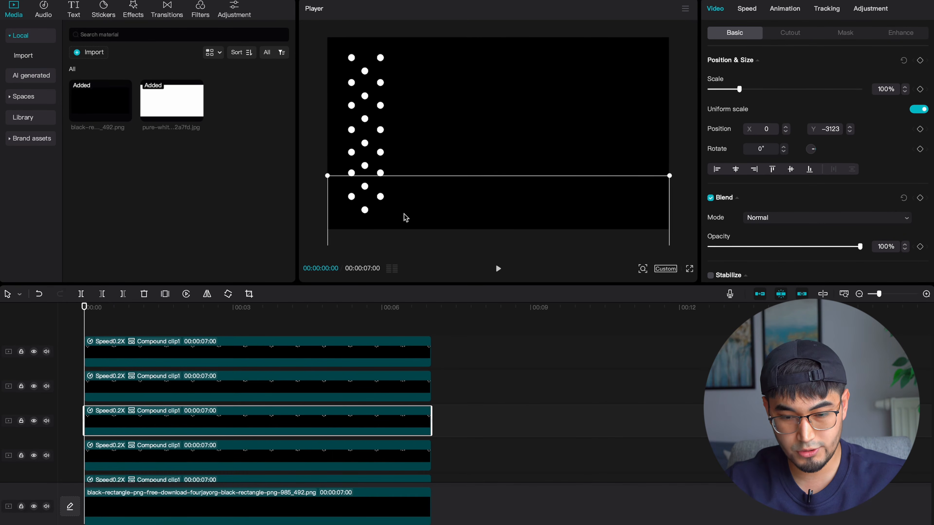
{"action": "left_click", "coordinate": [71, 335]}
{"action": "scroll", "coordinate": [123, 423], "scroll_direction": "down", "scroll_amount": 1}
{"action": "scroll", "coordinate": [123, 423], "scroll_direction": "down", "scroll_amount": 2}
{"action": "scroll", "coordinate": [127, 425], "scroll_direction": "down", "scroll_amount": 2}
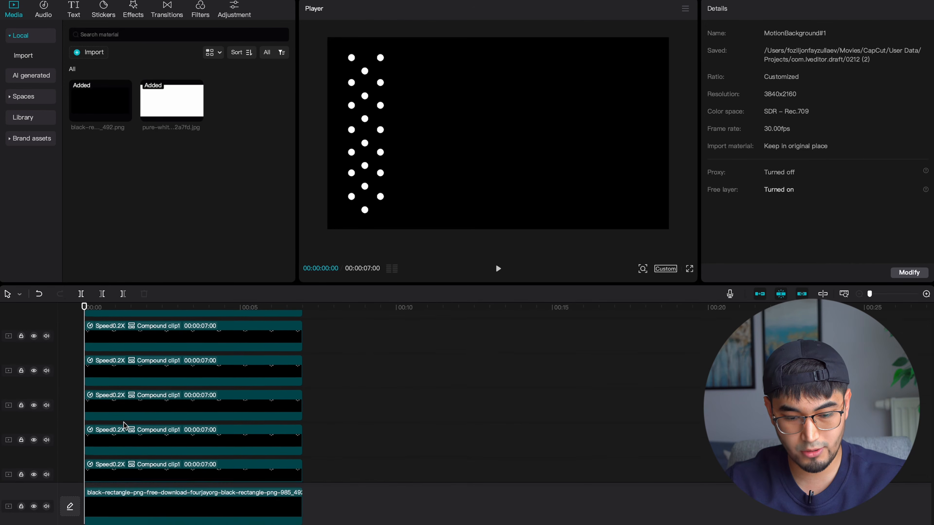
- Duplicate the whole column of compound clips and move the copy to the right of the original at X 1291
{"action": "left_click_drag", "start_coordinate": [312, 442], "coordinate": [162, 271]}
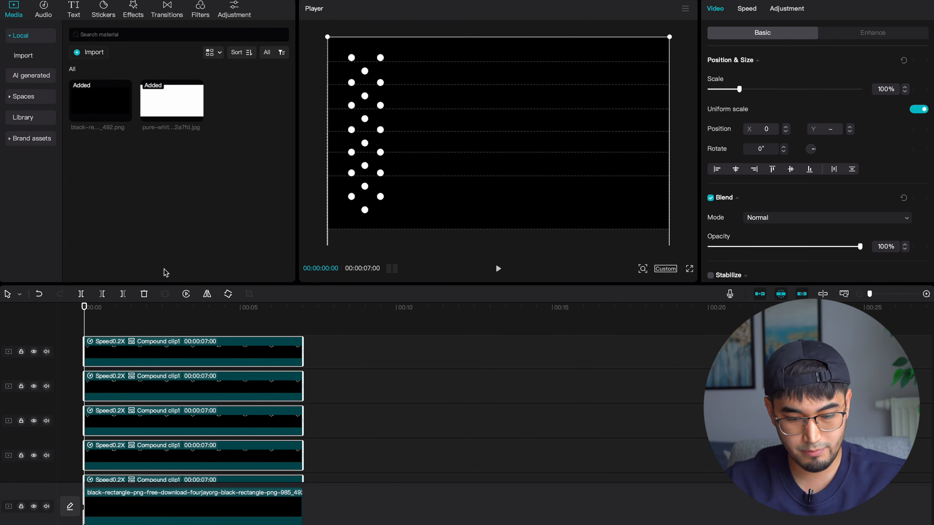
{"action": "left_click", "coordinate": [74, 332]}
{"action": "left_click", "coordinate": [388, 134]}
{"action": "left_click_drag", "start_coordinate": [388, 133], "coordinate": [446, 135]}
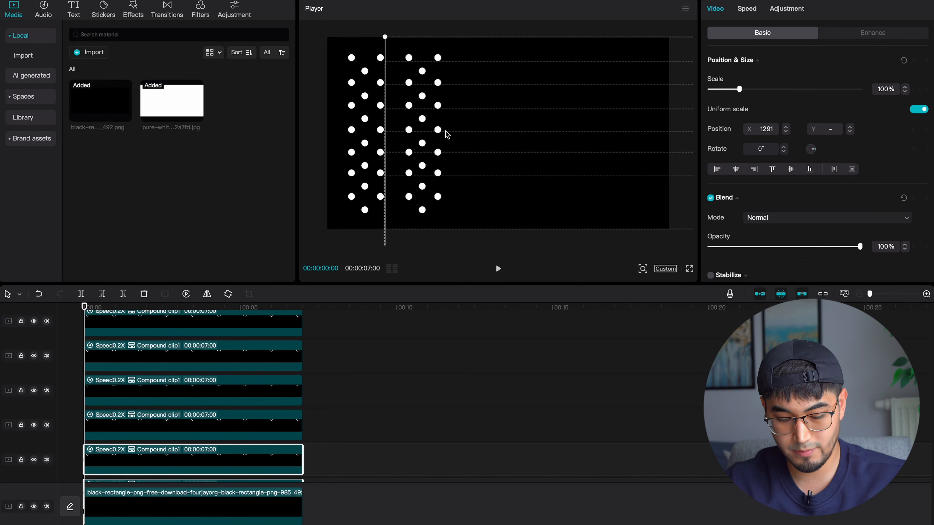
- Paste three more copies of the circle column, the first at X 2734, and space them across the frame to make five columns
{"action": "scroll", "coordinate": [248, 358], "scroll_direction": "up", "scroll_amount": 1}
{"action": "left_click_drag", "start_coordinate": [511, 89], "coordinate": [543, 91]}
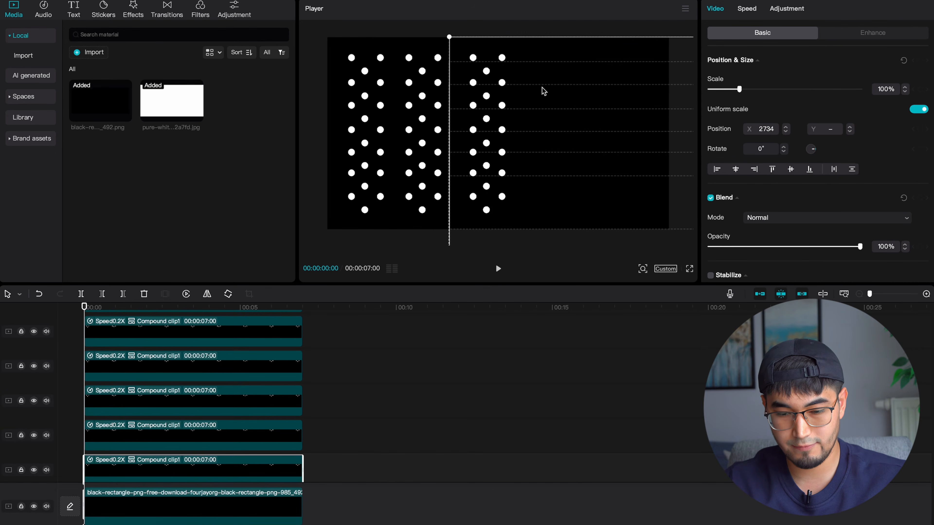
{"action": "key", "text": "super+v"}
{"action": "left_click_drag", "start_coordinate": [522, 147], "coordinate": [680, 127]}
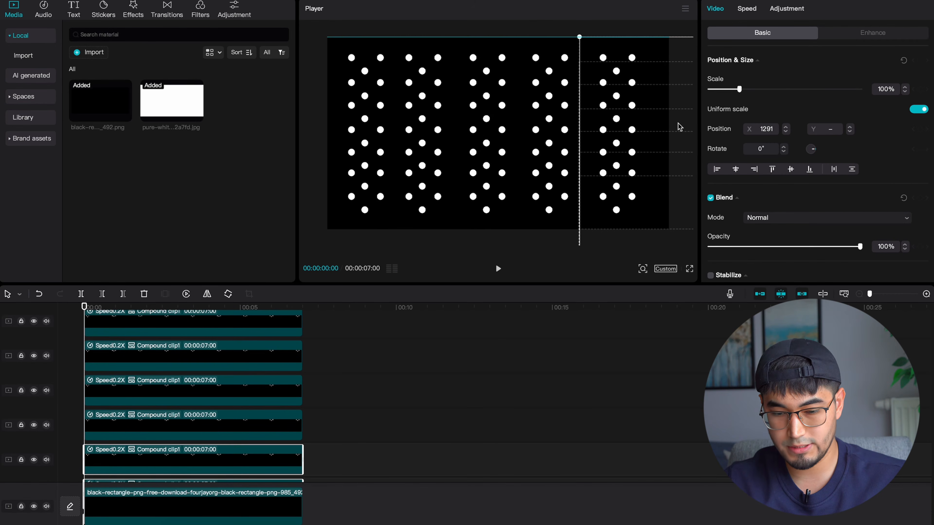
{"action": "left_click", "coordinate": [63, 344]}
{"action": "scroll", "coordinate": [230, 402], "scroll_direction": "up", "scroll_amount": 3}
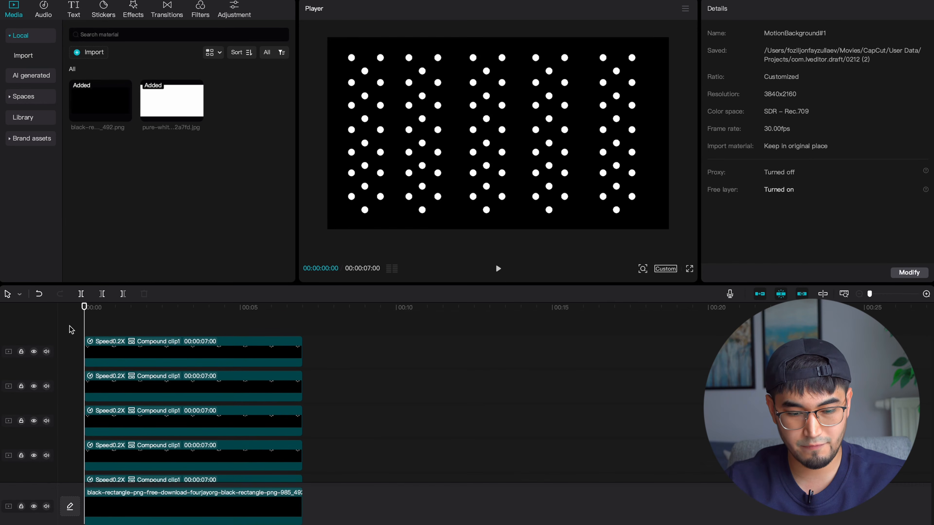
- Add the Color Glitch effect above all the clips and extend it to their full 7-second length
{"action": "left_click", "coordinate": [131, 15]}
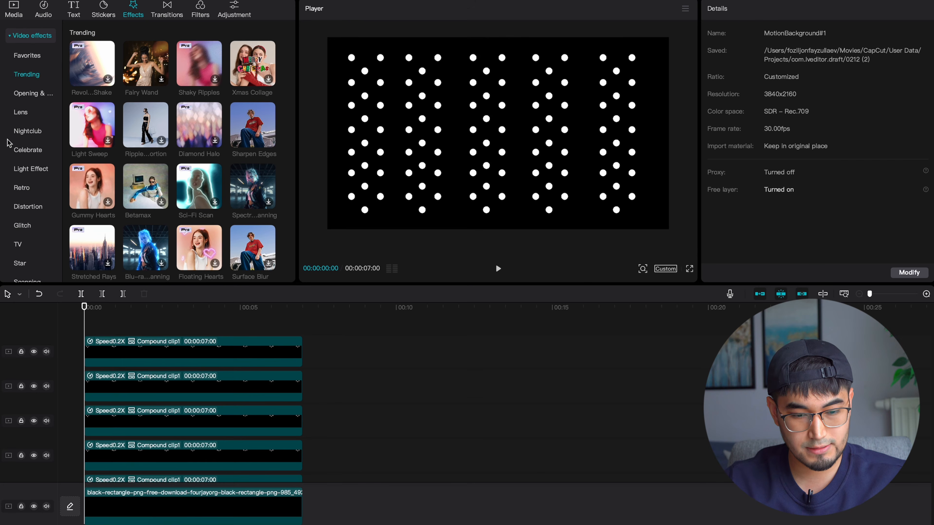
{"action": "scroll", "coordinate": [11, 145], "scroll_direction": "down", "scroll_amount": 3}
{"action": "left_click", "coordinate": [29, 162]}
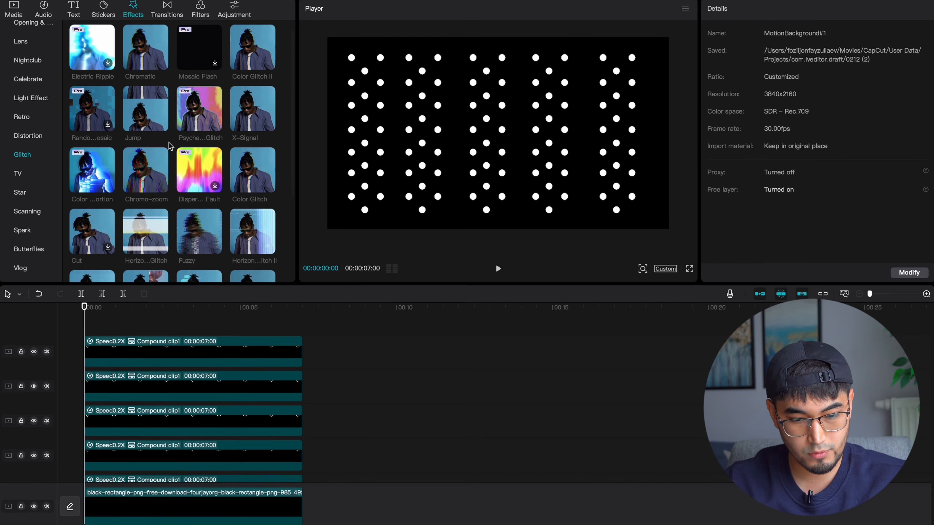
{"action": "scroll", "coordinate": [257, 140], "scroll_direction": "down", "scroll_amount": 1}
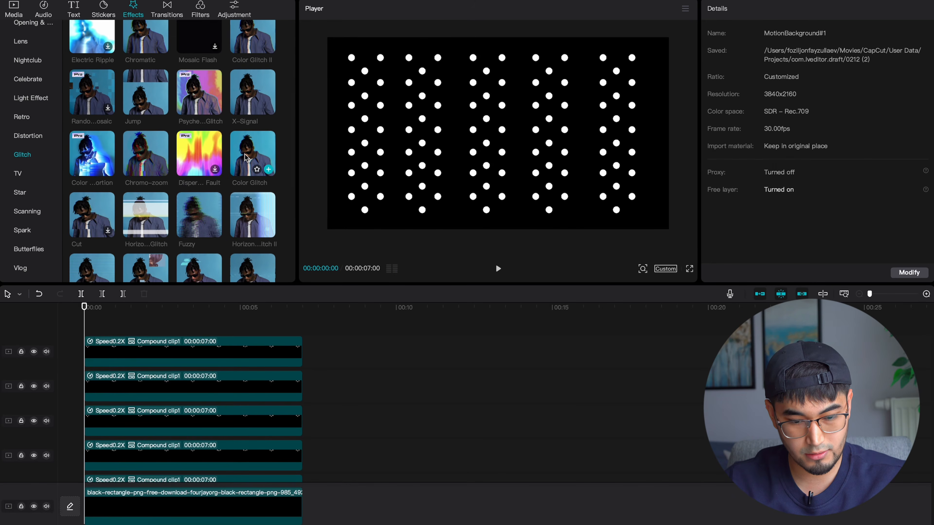
{"action": "left_click_drag", "start_coordinate": [245, 157], "coordinate": [87, 342]}
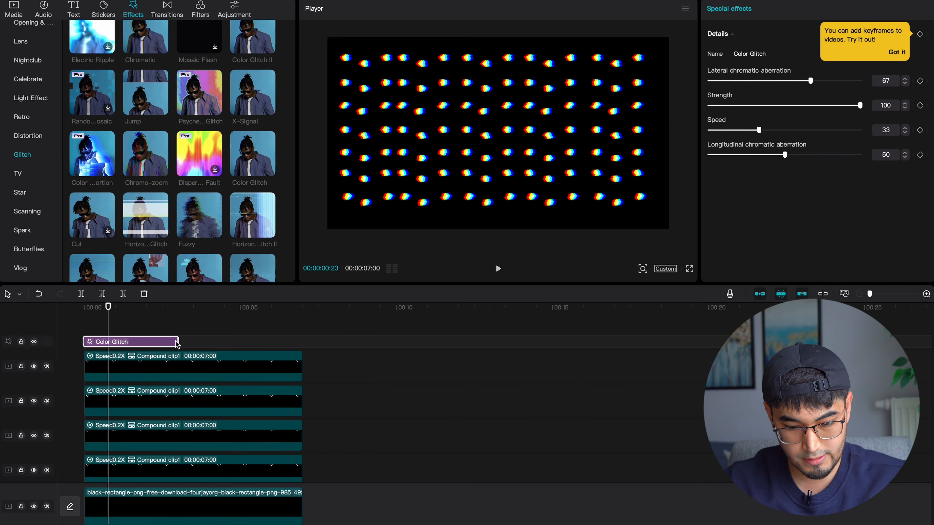
{"action": "left_click_drag", "start_coordinate": [177, 342], "coordinate": [300, 345]}
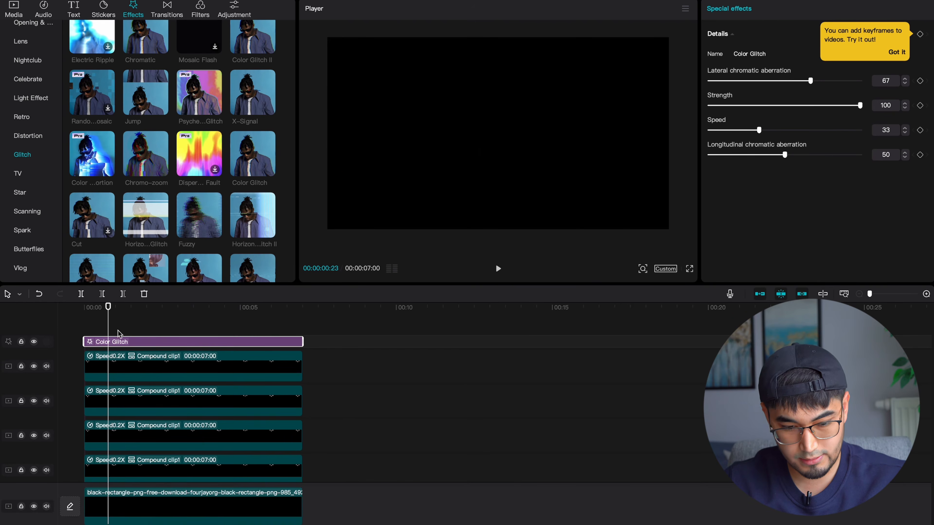
- Set the Color Glitch effect's strength to 69 and its speed to 20
{"action": "left_click", "coordinate": [133, 330]}
{"action": "left_click", "coordinate": [148, 345]}
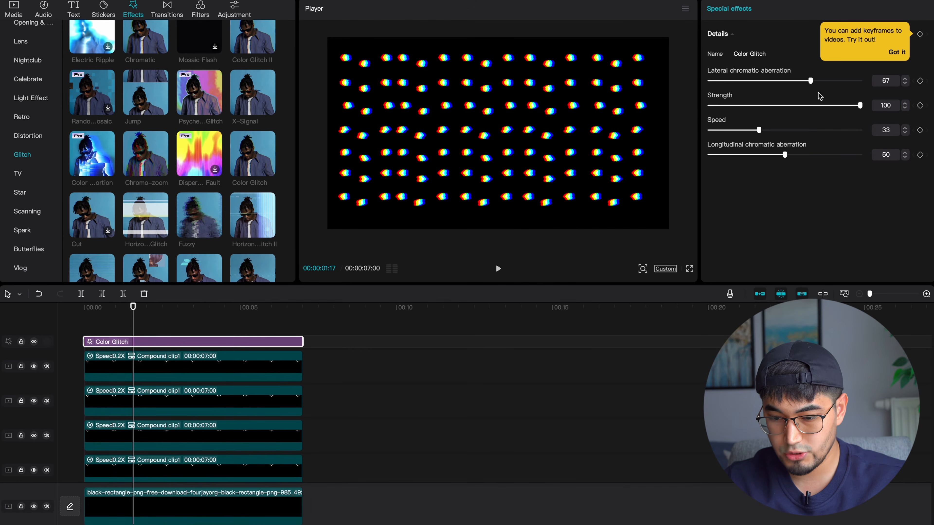
{"action": "left_click_drag", "start_coordinate": [841, 106], "coordinate": [813, 106]}
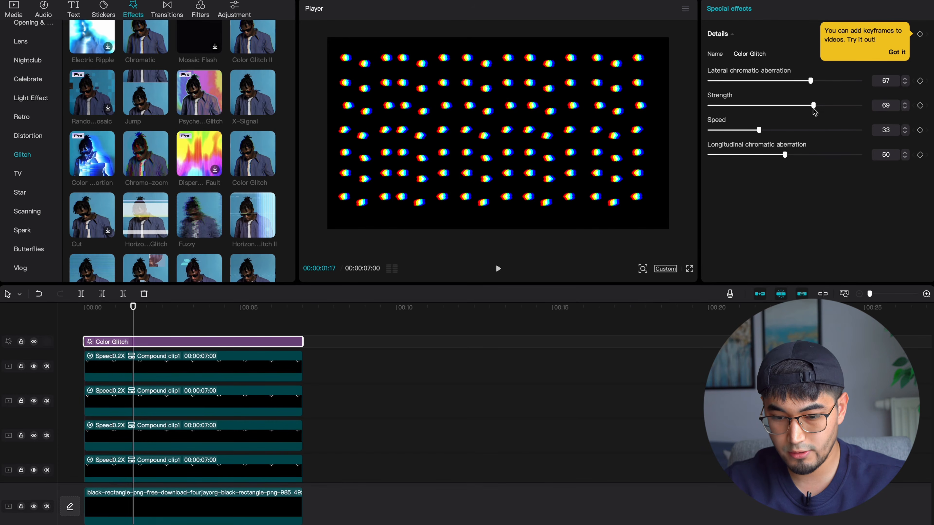
{"action": "key", "text": "space"}
{"action": "left_click_drag", "start_coordinate": [759, 130], "coordinate": [742, 131]}
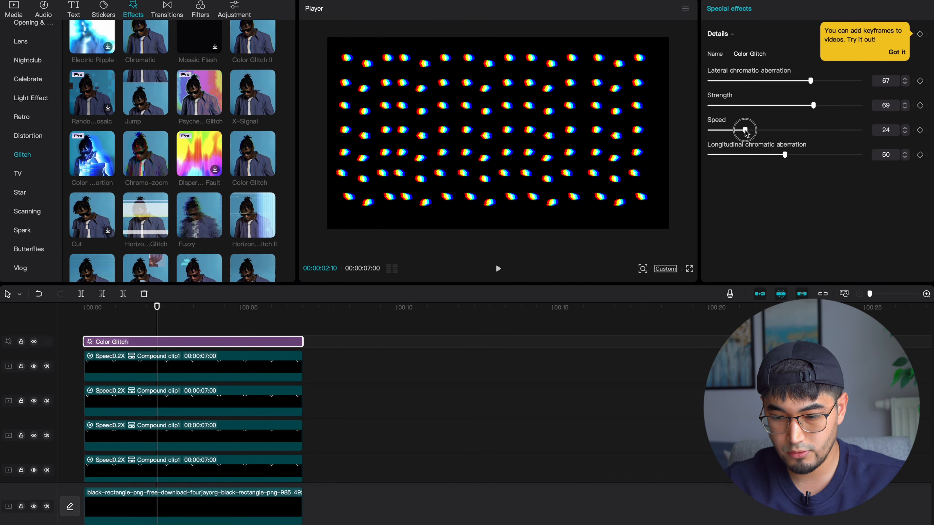
- Play the animation to check the look of the adjusted Color Glitch effect
{"action": "key", "text": "space"}
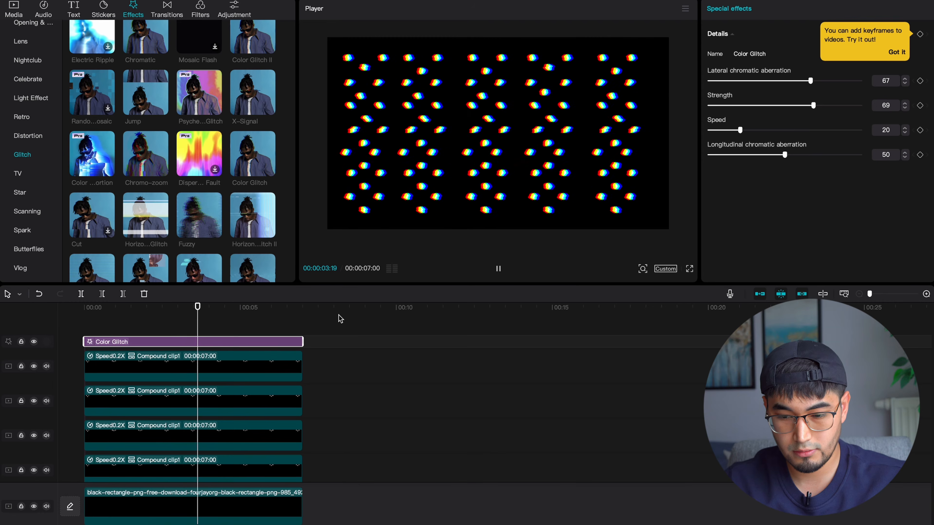
{"action": "left_click", "coordinate": [78, 368]}
{"action": "key", "text": "space"}
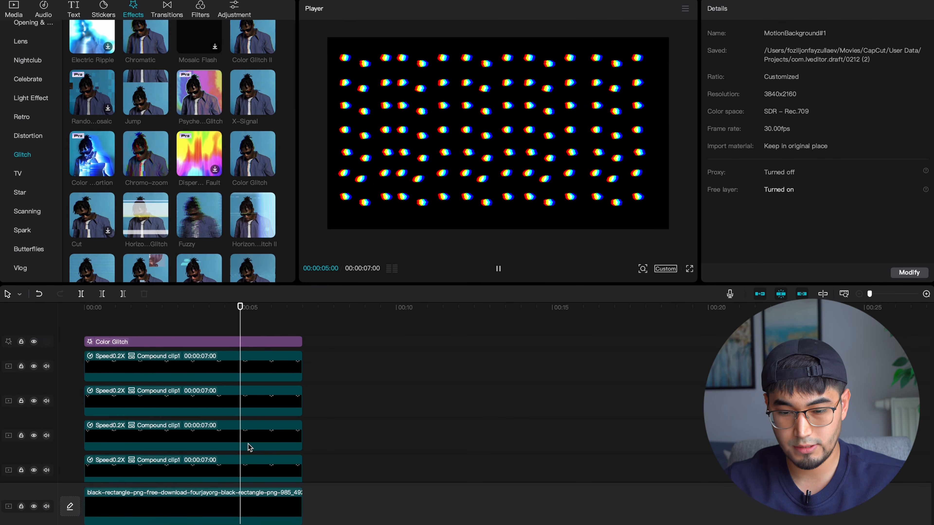
{"action": "key", "text": "space"}
- Export the animation as MotionBackground#1, a 3840x2160 H.264 mp4 at 30fps, and dismiss the sharing options
{"action": "key", "text": "super+a"}
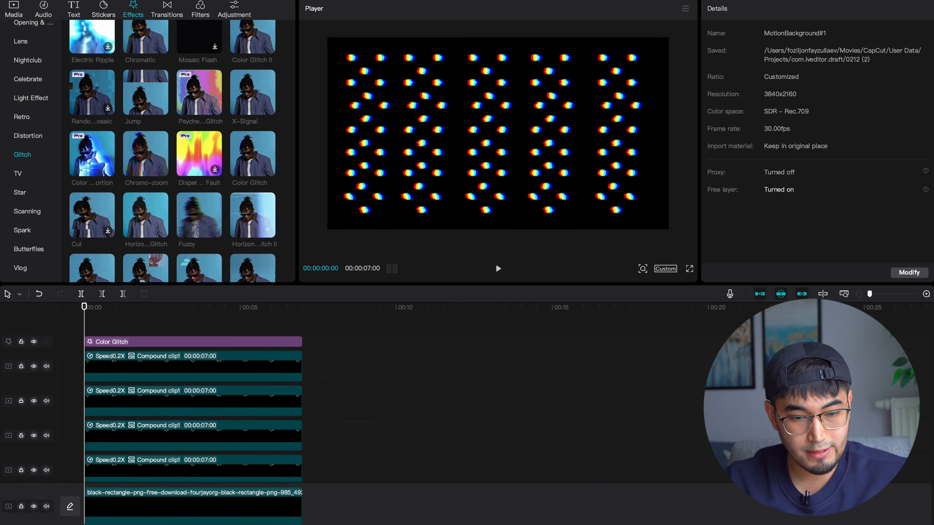
{"action": "left_click", "coordinate": [69, 1]}
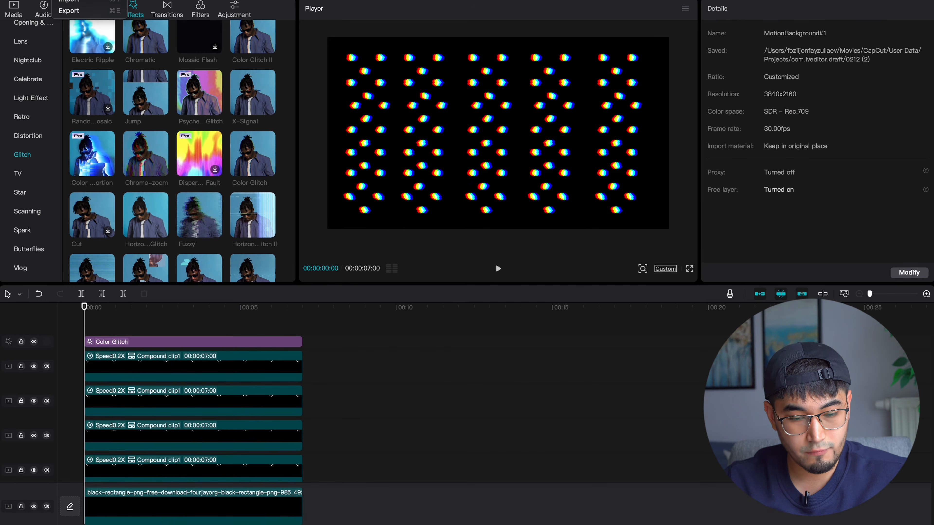
{"action": "left_click", "coordinate": [78, 11]}
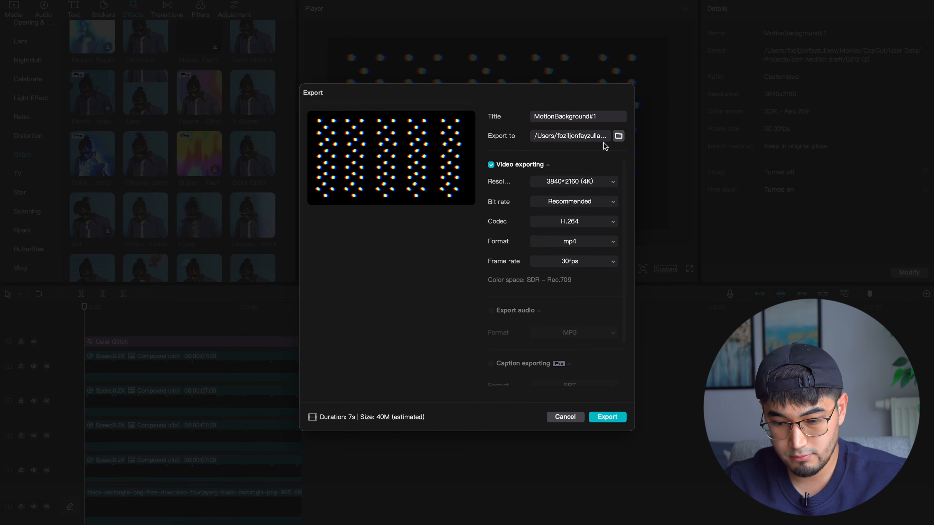
{"action": "left_click", "coordinate": [605, 417]}
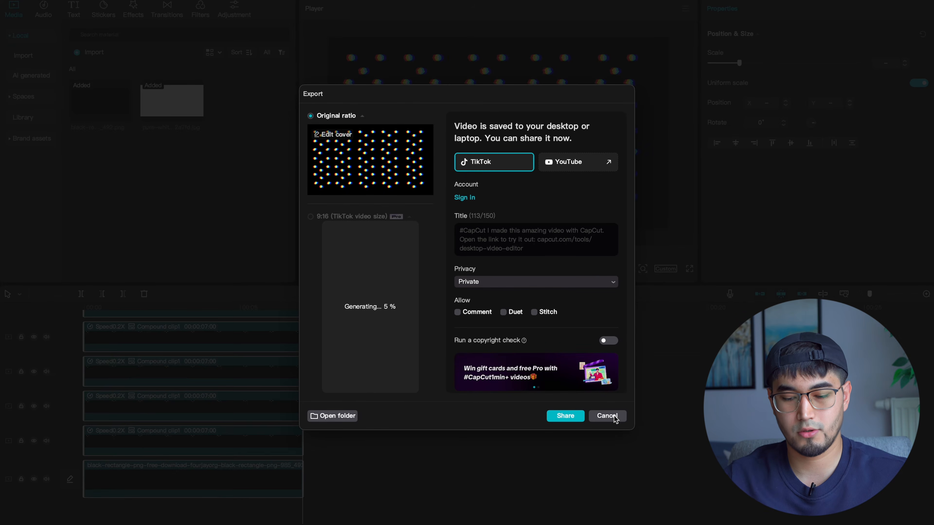
{"action": "left_click", "coordinate": [609, 416]}
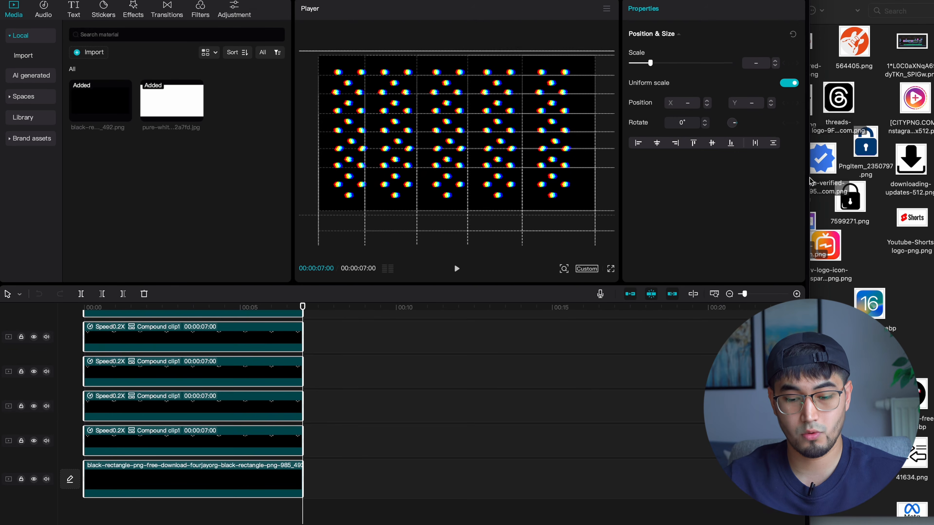
- Delete all clips from the timeline
{"action": "left_click", "coordinate": [331, 415]}
{"action": "key", "text": "super+a"}
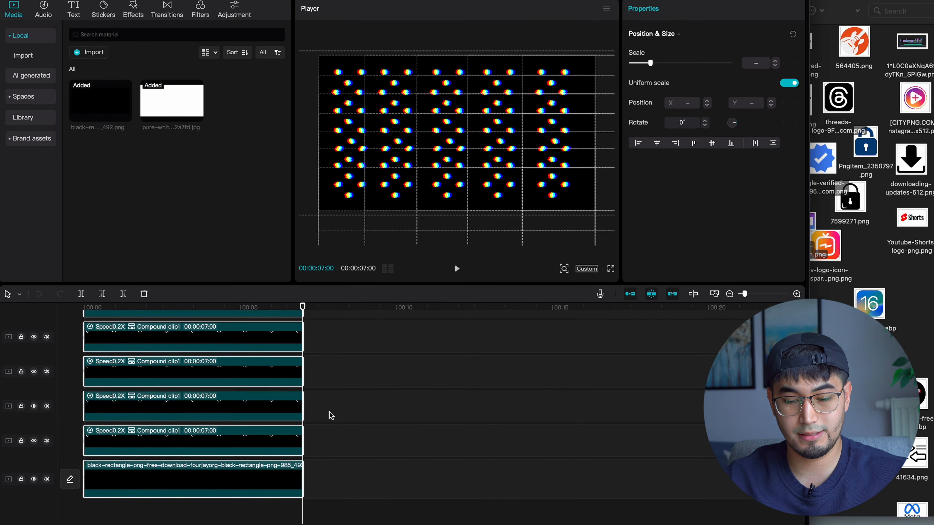
{"action": "key", "text": "Delete"}
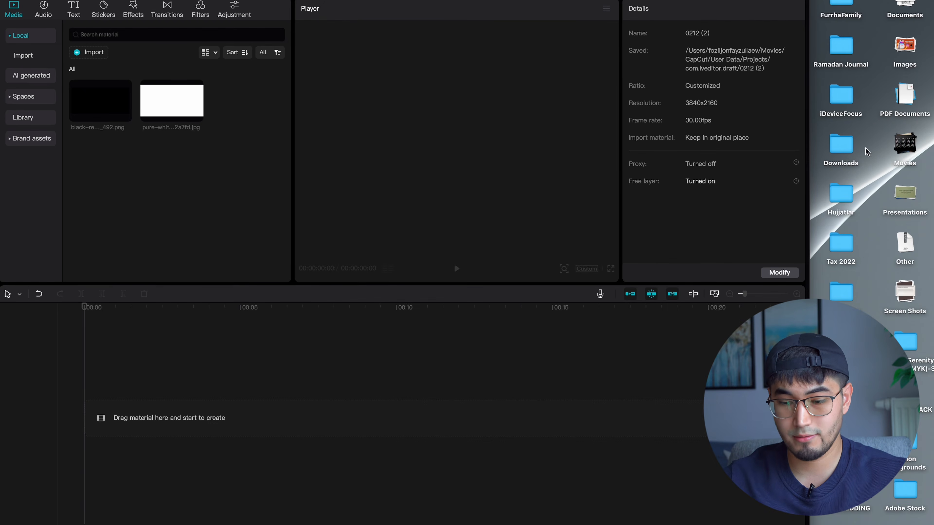
- Import the exported MotionBackground#1.mp4 onto the empty timeline and set its opacity to 70%
{"action": "left_click_drag", "start_coordinate": [903, 193], "coordinate": [265, 395]}
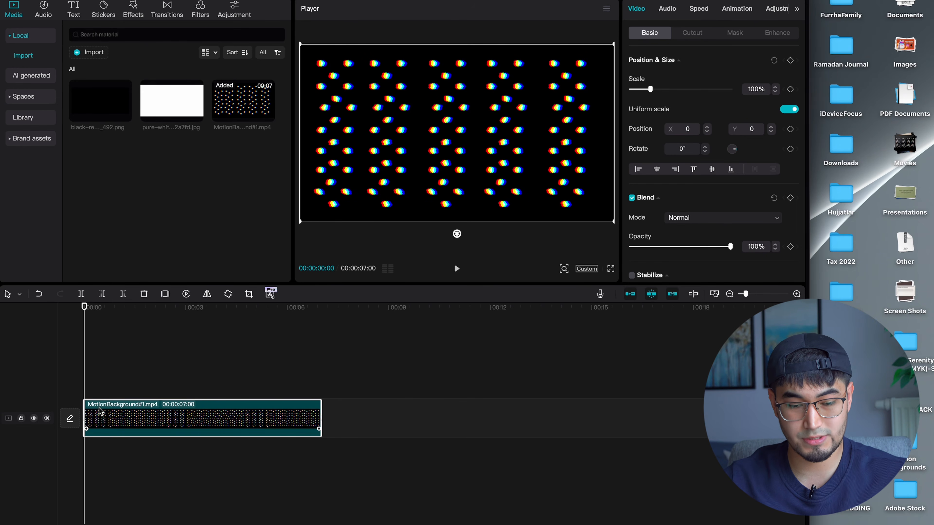
{"action": "left_click", "coordinate": [23, 0]}
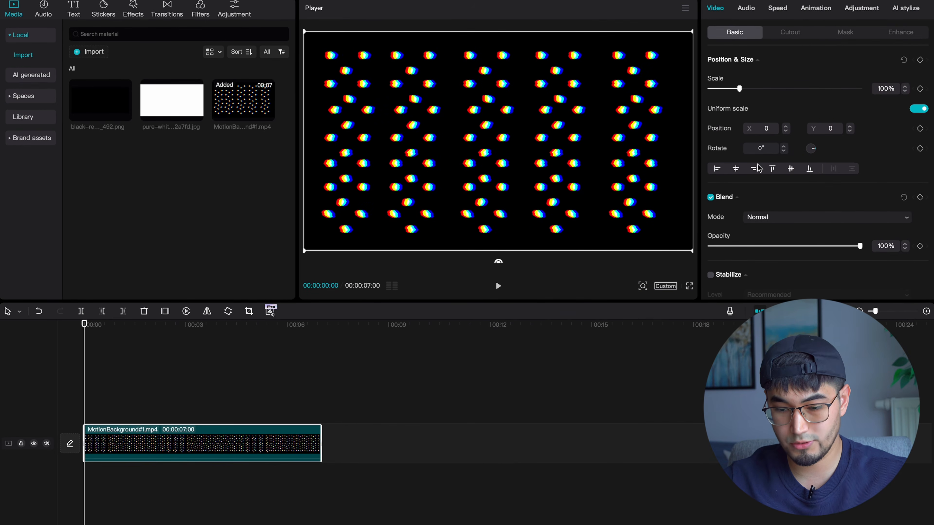
{"action": "scroll", "coordinate": [766, 173], "scroll_direction": "down", "scroll_amount": 2}
{"action": "left_click_drag", "start_coordinate": [817, 222], "coordinate": [815, 221]}
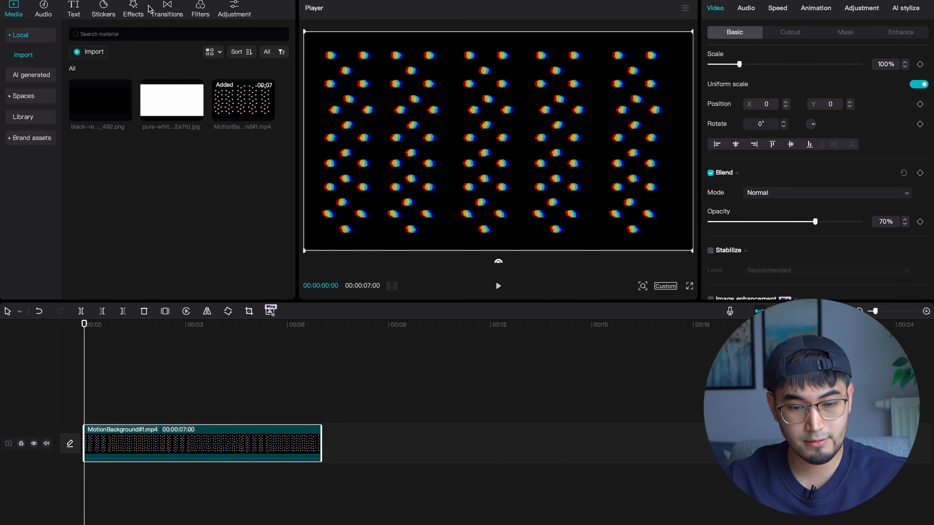
- Add the Golden Autumn filter above the background clip and set its strength to 70
{"action": "left_click", "coordinate": [201, 9]}
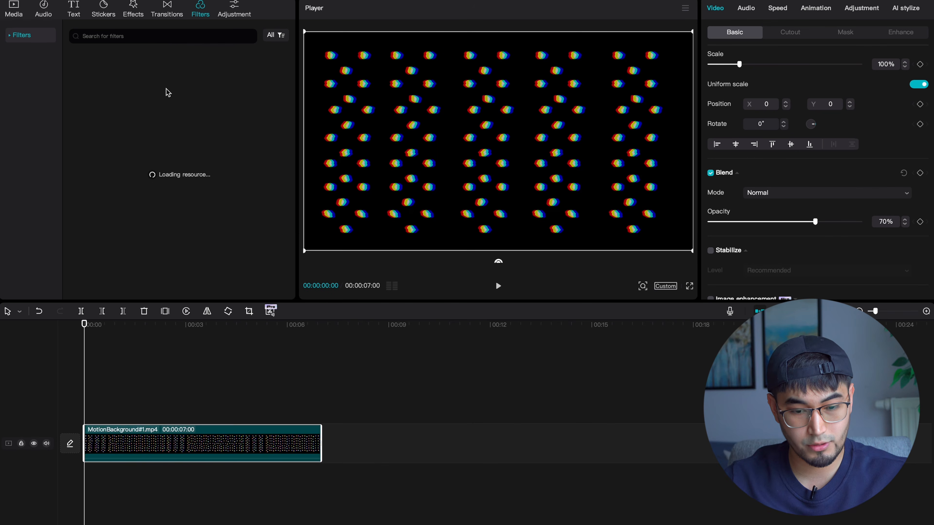
{"action": "left_click", "coordinate": [133, 157]}
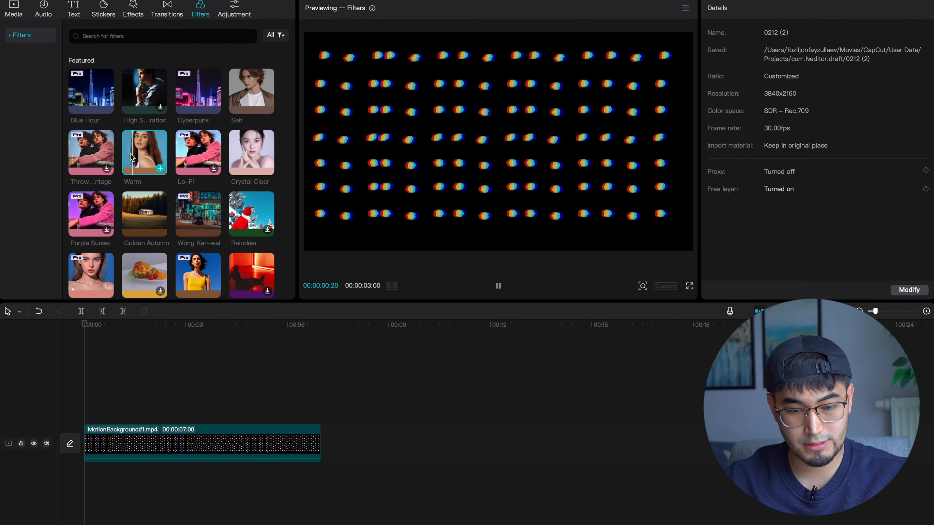
{"action": "left_click", "coordinate": [135, 209]}
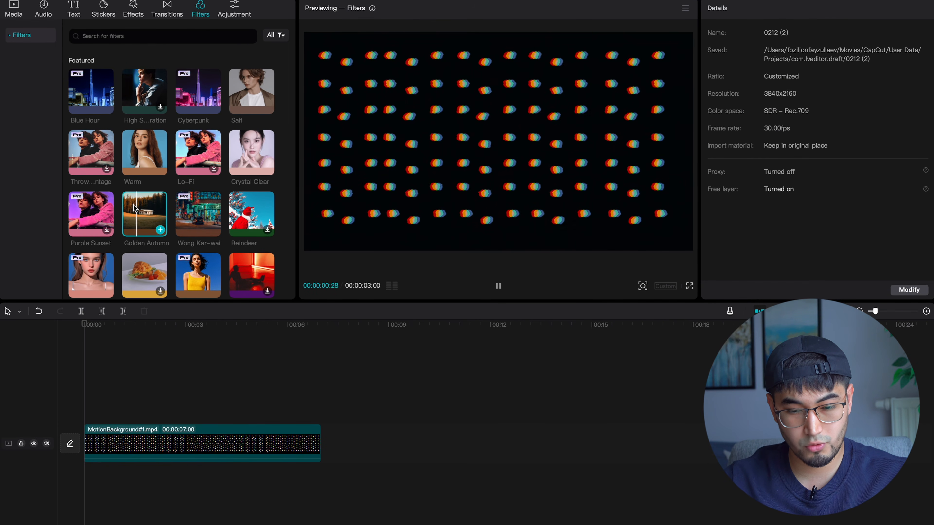
{"action": "left_click_drag", "start_coordinate": [136, 208], "coordinate": [73, 406]}
{"action": "left_click", "coordinate": [97, 404]}
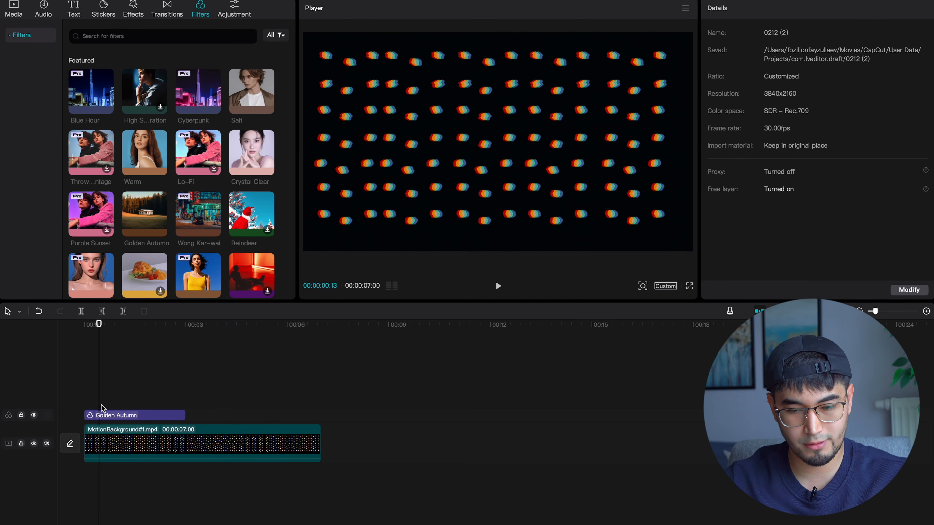
{"action": "left_click", "coordinate": [102, 406]}
{"action": "left_click", "coordinate": [102, 415]}
{"action": "left_click_drag", "start_coordinate": [860, 78], "coordinate": [816, 78]}
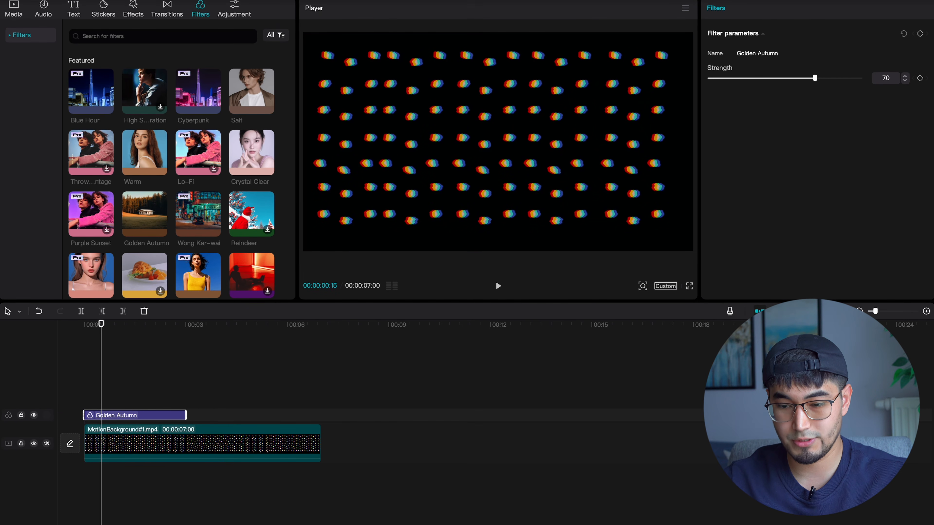
- Add the GYM EQUIPMENT / BEGINNER'S GUIDE text template at the timeline start and extend it and the filter to the background clip's end
{"action": "left_click", "coordinate": [127, 431]}
{"action": "left_click", "coordinate": [73, 10]}
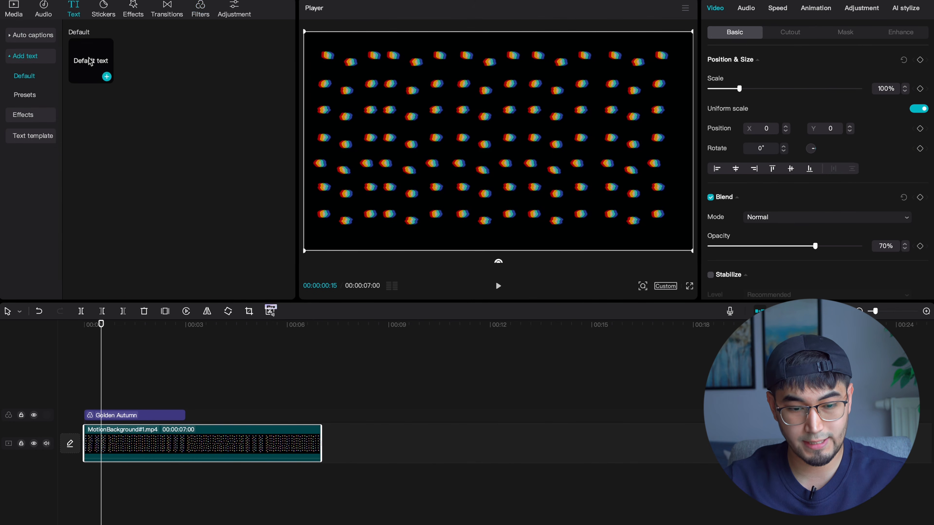
{"action": "left_click", "coordinate": [32, 136]}
{"action": "left_click", "coordinate": [103, 86]}
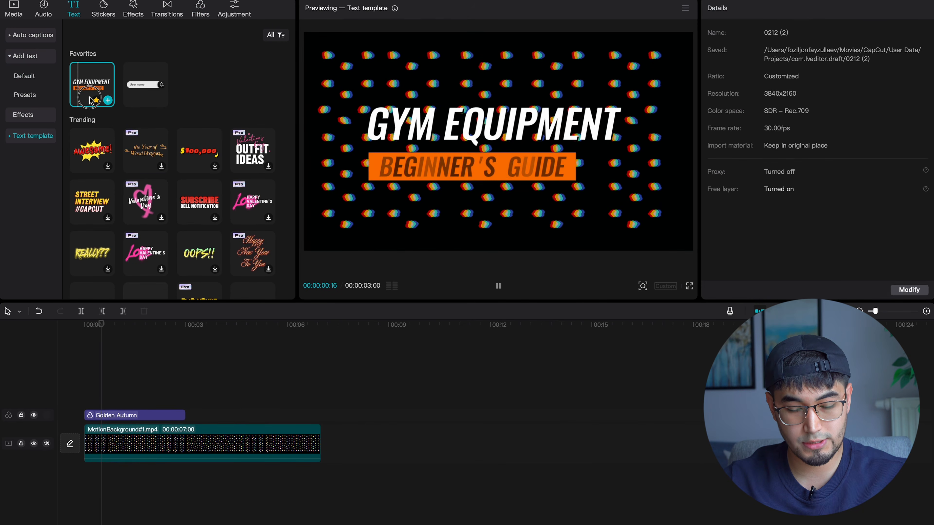
{"action": "left_click_drag", "start_coordinate": [103, 86], "coordinate": [69, 377]}
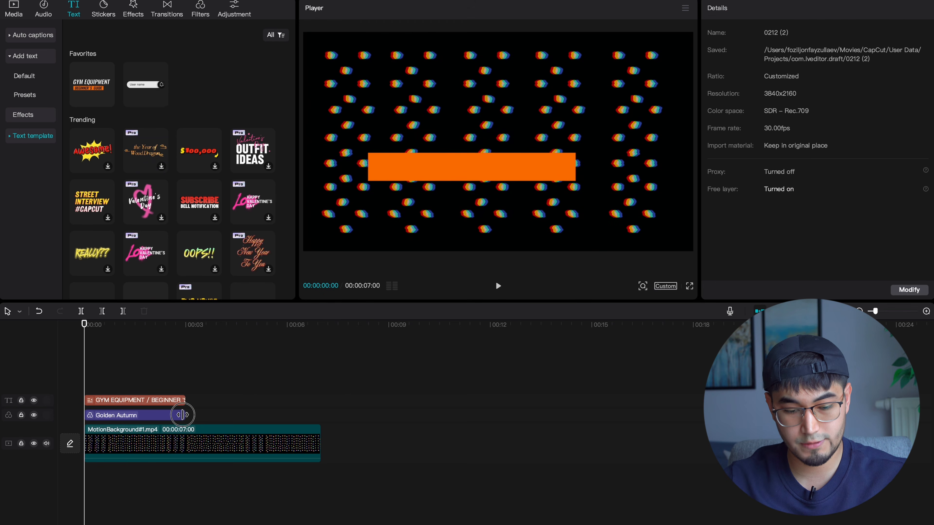
{"action": "left_click_drag", "start_coordinate": [183, 414], "coordinate": [236, 413]}
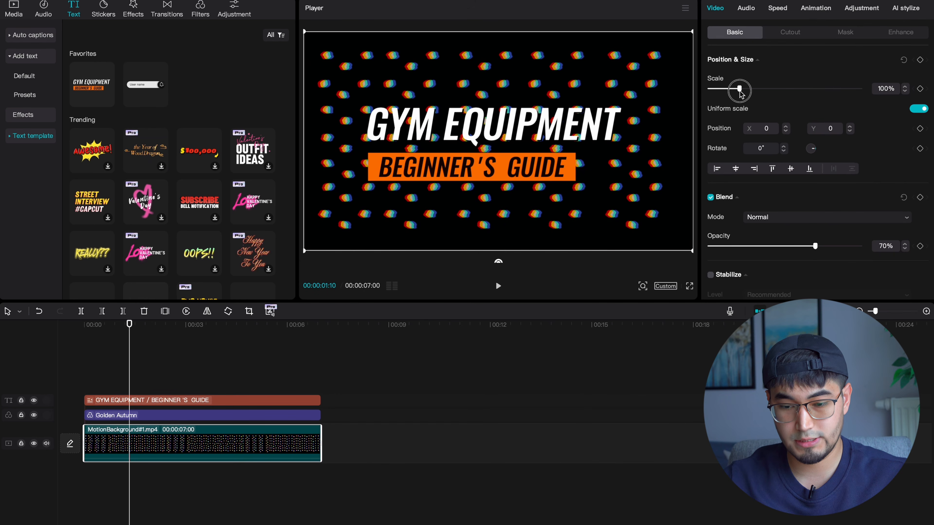
- Scale the background clip to 107%, shift it horizontally to X 119, and preview the playback
{"action": "left_click_drag", "start_coordinate": [740, 91], "coordinate": [742, 91]}
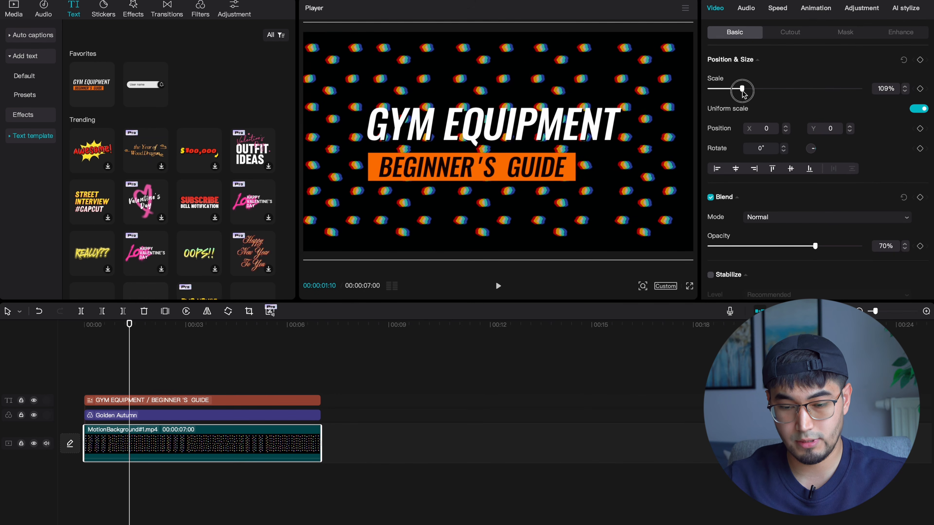
{"action": "left_click_drag", "start_coordinate": [641, 76], "coordinate": [641, 75]}
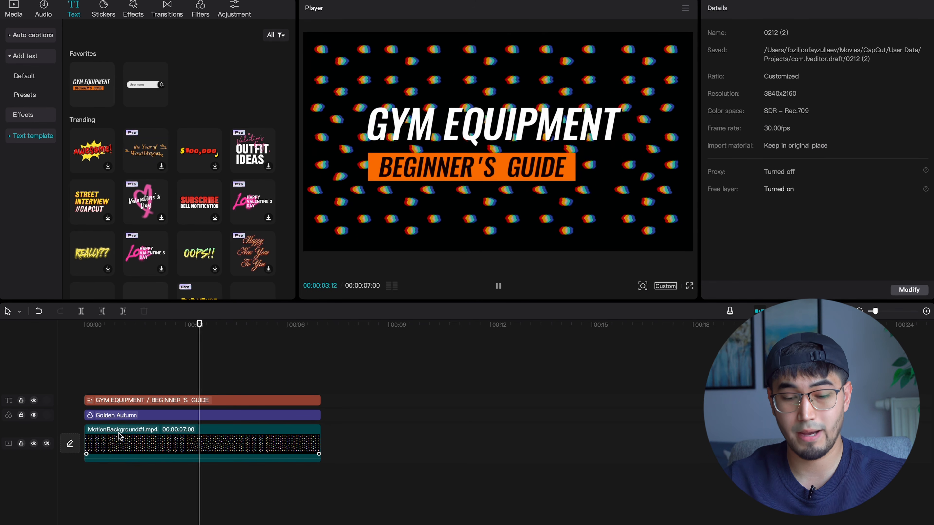
{"action": "key", "text": "space"}
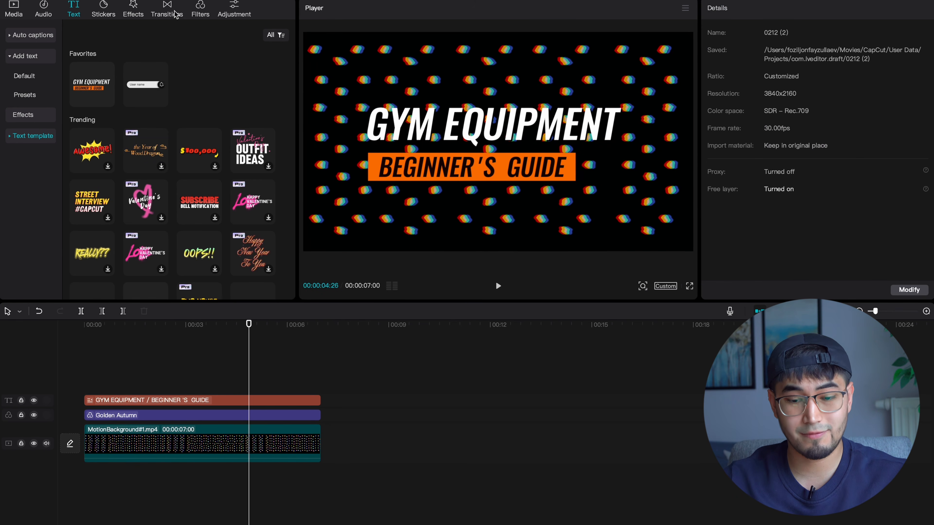
- Apply the favorite Blur effect to the MotionBackground#1.mp4 clip and play back the result
{"action": "left_click", "coordinate": [133, 9]}
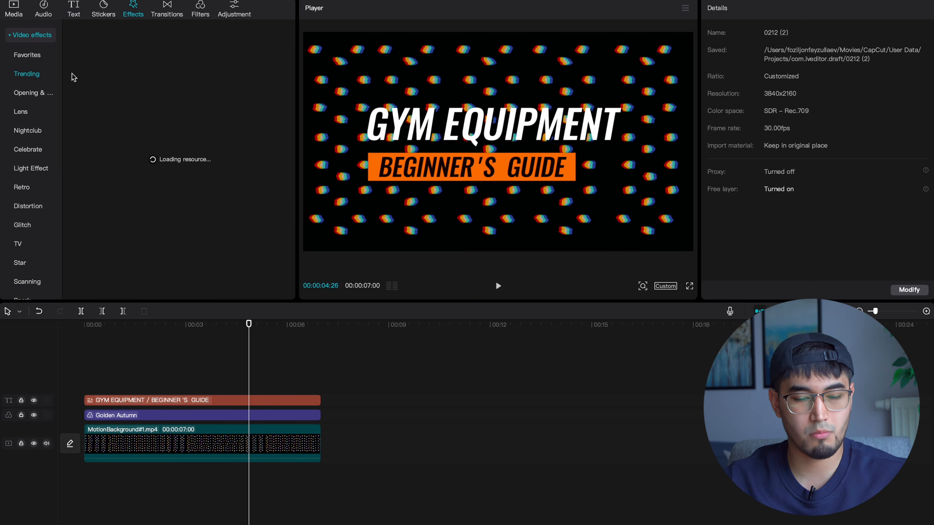
{"action": "left_click_drag", "start_coordinate": [205, 63], "coordinate": [132, 457]}
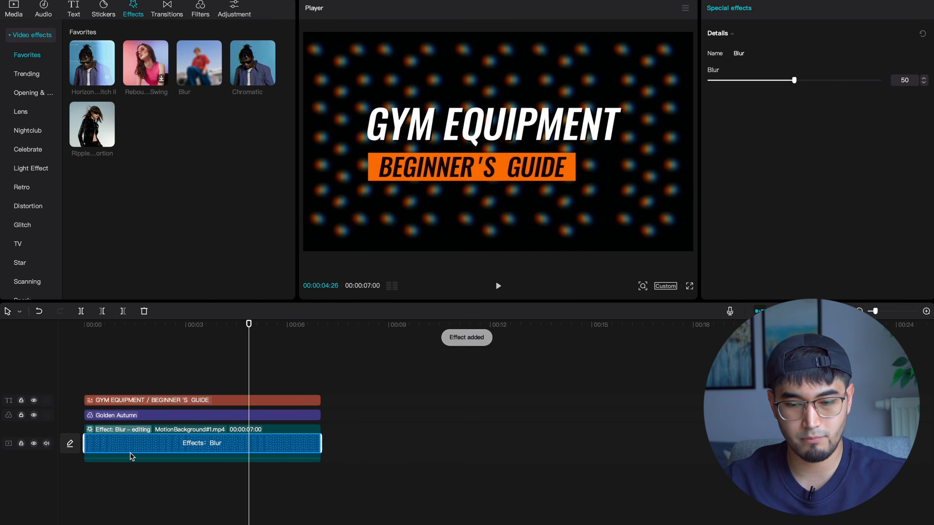
{"action": "left_click", "coordinate": [70, 377]}
{"action": "key", "text": "space"}
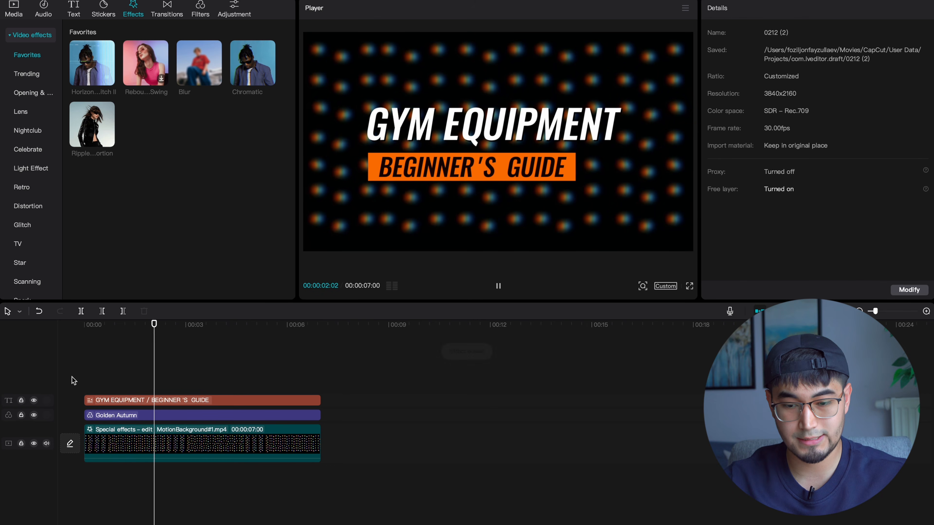
- Add the Rebound Swing effect to the background clip with strength 0, size 50 and speed 33, and preview it
{"action": "left_click", "coordinate": [224, 432]}
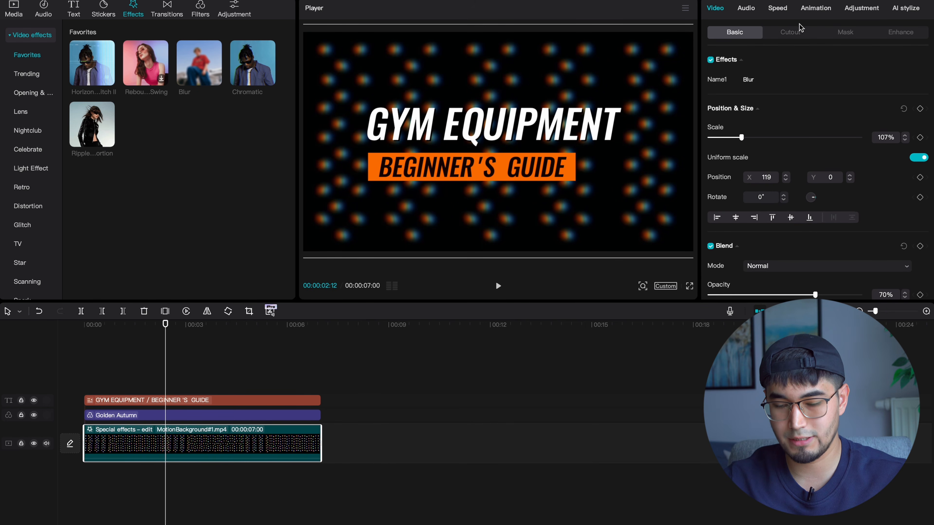
{"action": "scroll", "coordinate": [780, 81], "scroll_direction": "down", "scroll_amount": 3}
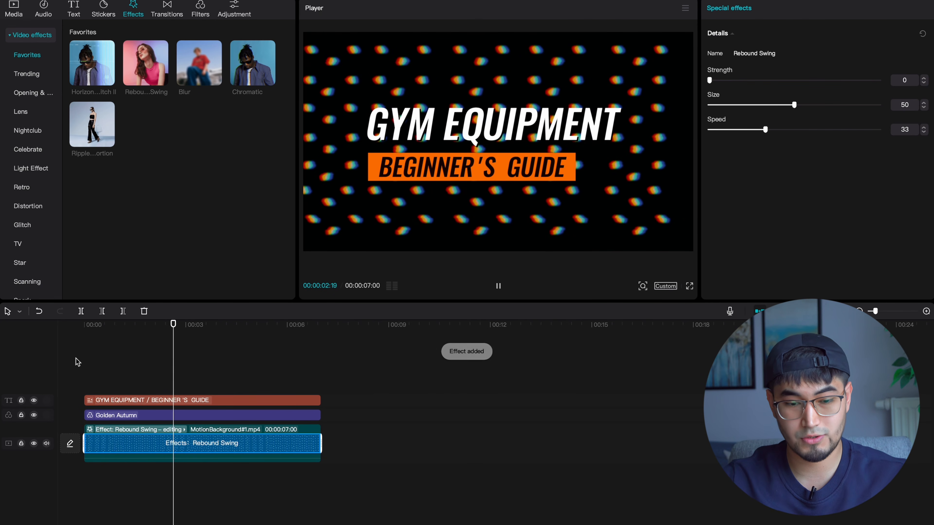
{"action": "key", "text": "space"}
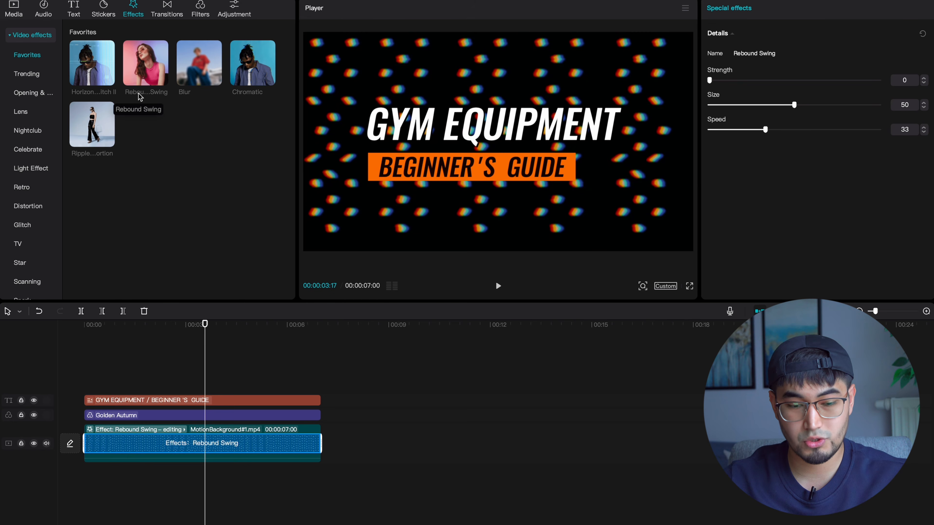
{"action": "left_click", "coordinate": [66, 391]}
{"action": "key", "text": "space"}
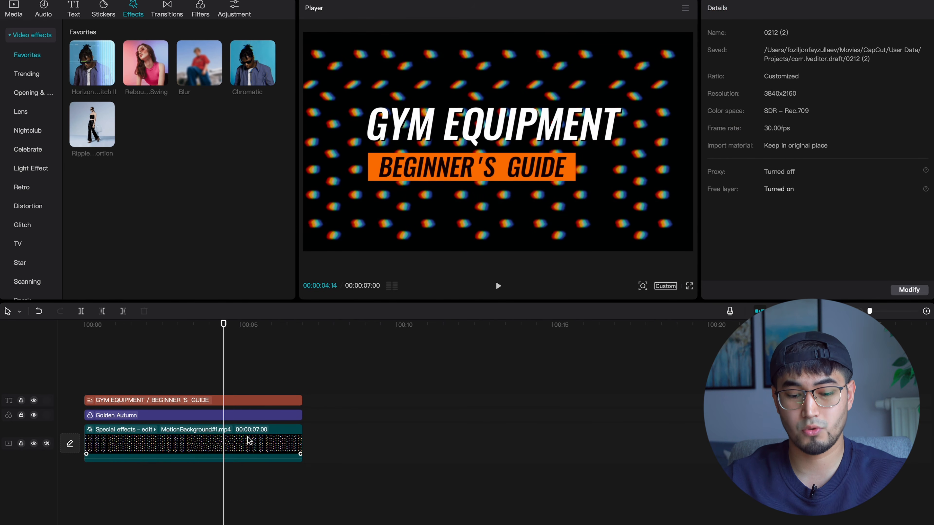
- Duplicate the background clip and its Golden Autumn filter three times end to end, placing the background copies on the main track
{"action": "left_click", "coordinate": [249, 441]}
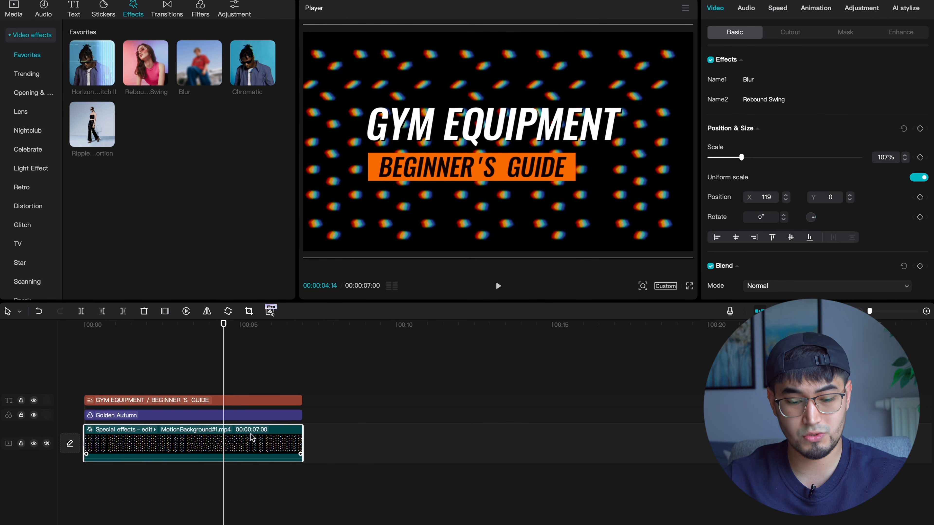
{"action": "key", "text": "ctrl+a"}
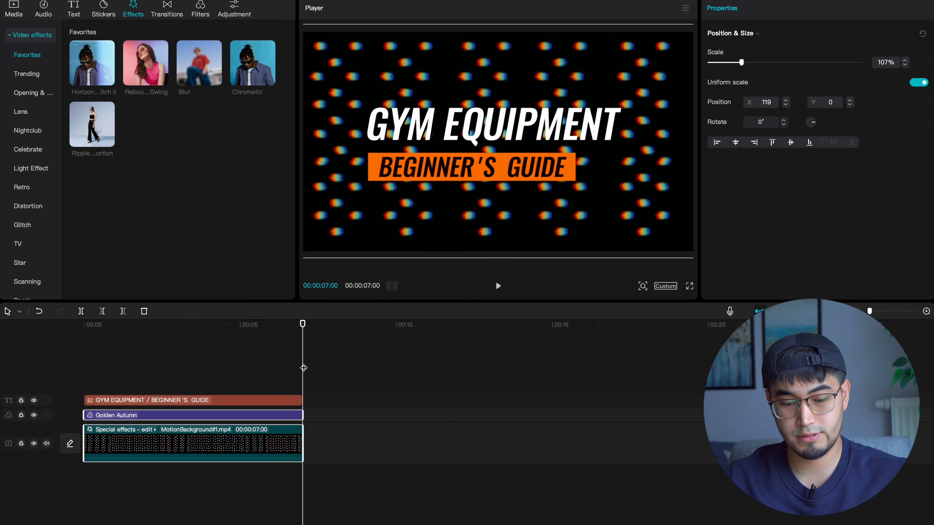
{"action": "key", "text": "ctrl+v"}
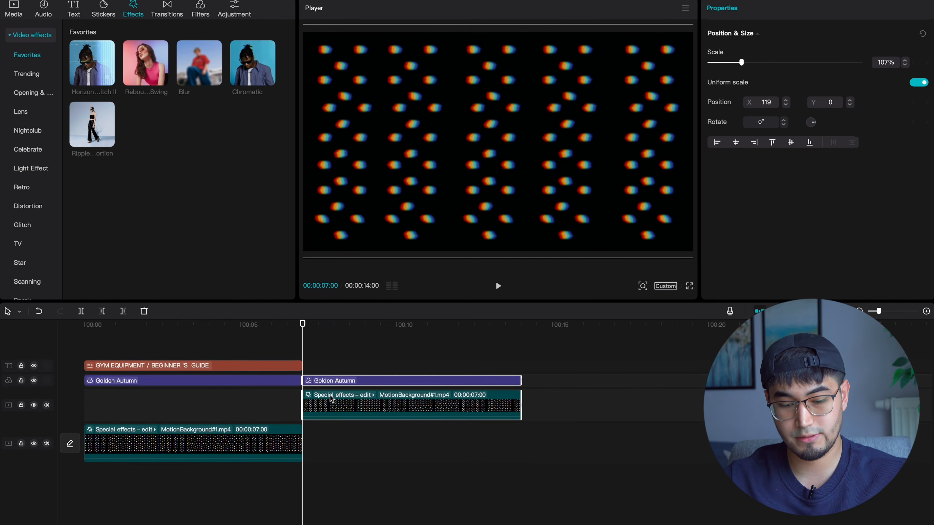
{"action": "key", "text": "ctrl+v"}
{"action": "left_click_drag", "start_coordinate": [547, 405], "coordinate": [546, 450]}
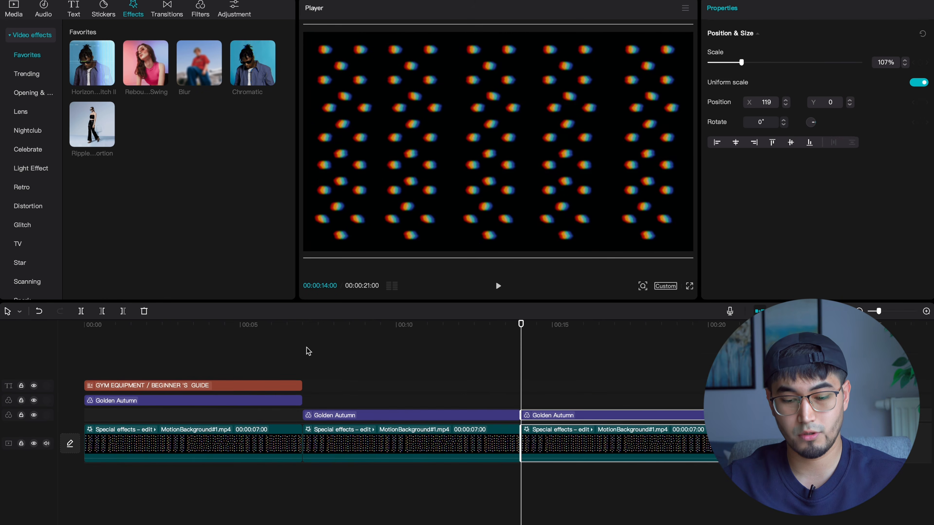
{"action": "key", "text": "ctrl+v"}
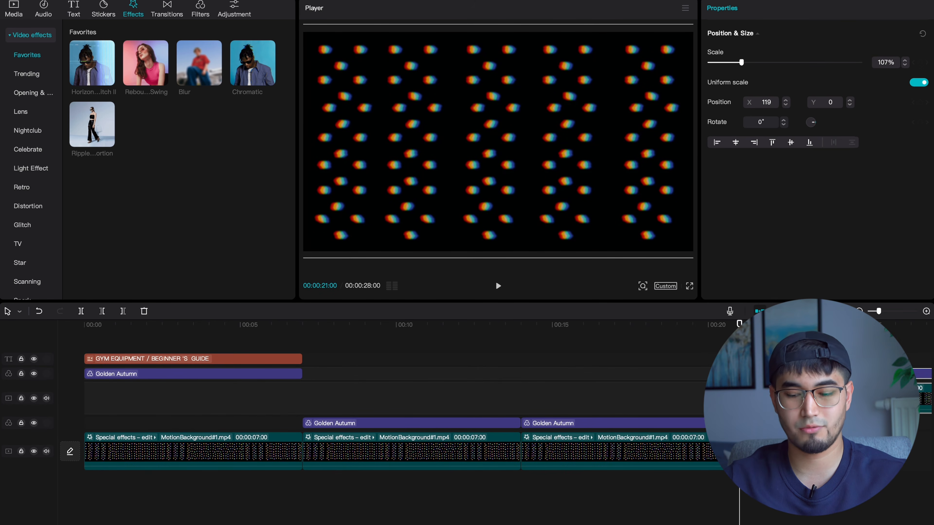